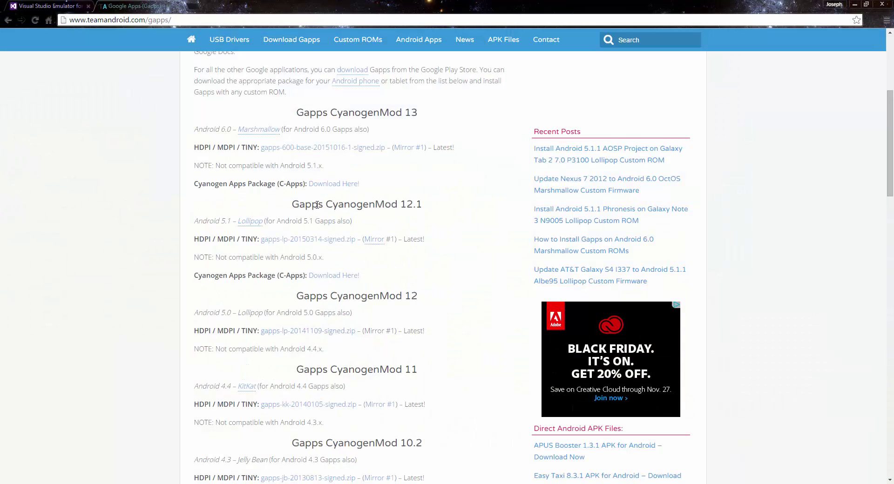
# Open the Visual Studio Emulator for Android download page from the search results, and minimize the browser after viewing it.
pyautogui.click(78, 5)
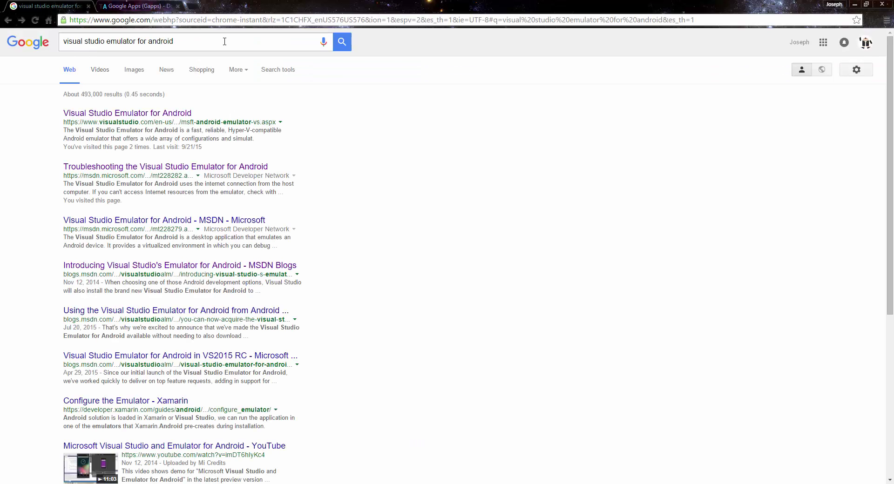
pyautogui.click(186, 116)
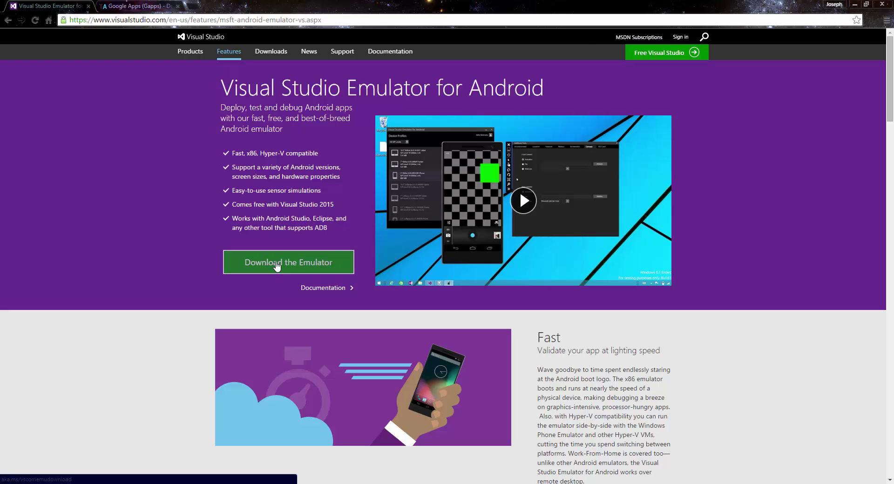
pyautogui.click(854, 6)
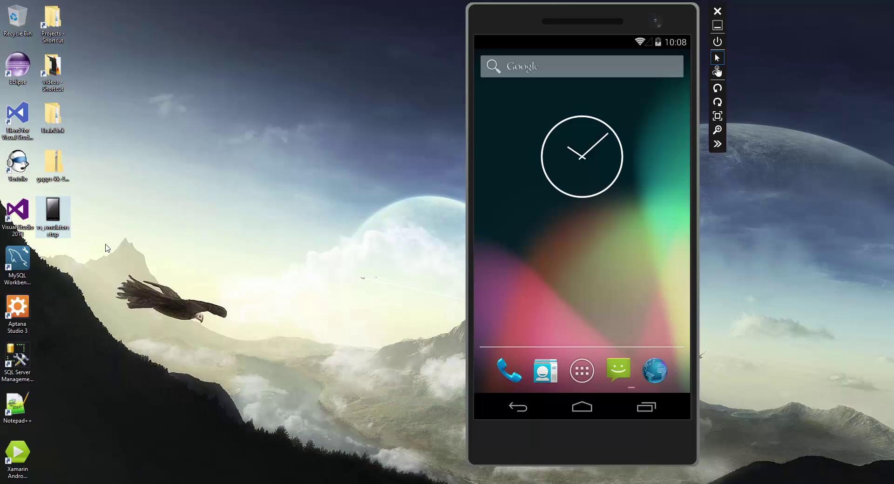
# Launch the Visual Studio Emulator for Android setup from the desktop and cancel it at the setup warnings.
pyautogui.click(85, 208)
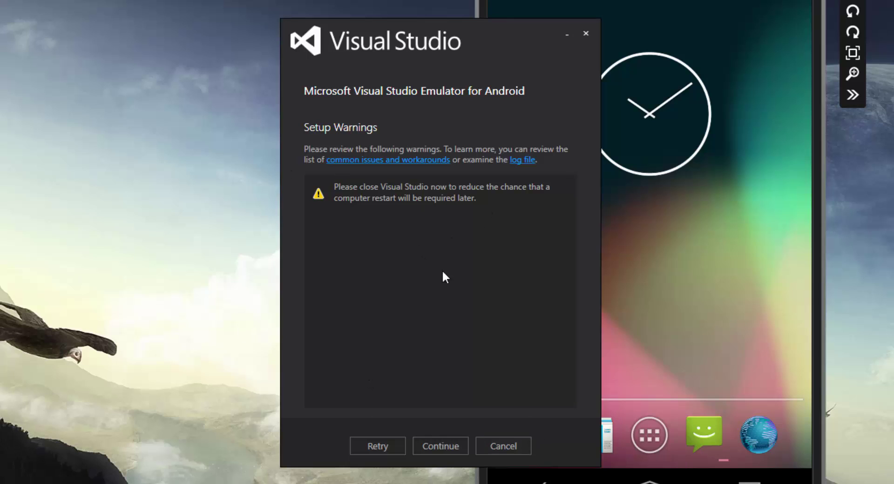
pyautogui.click(503, 448)
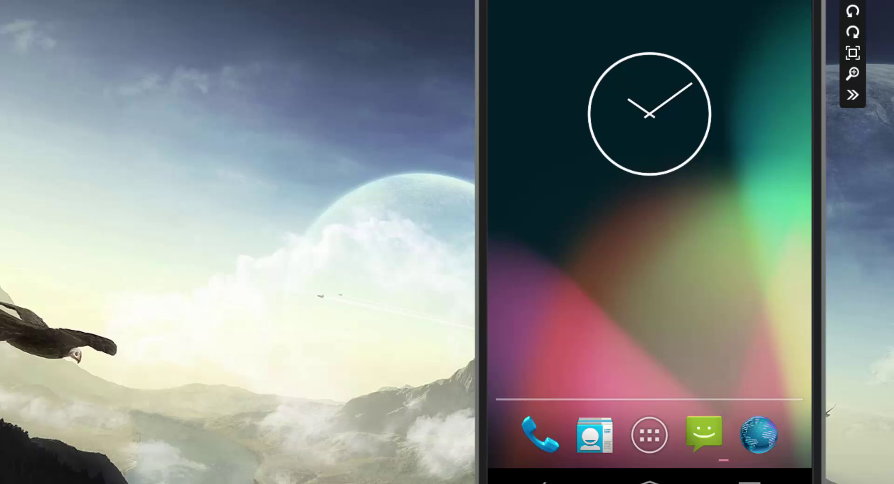
# Close the running phone emulator and launch Visual Studio Emulator for Android through a system search for "visual".
pyautogui.click(852, 1)
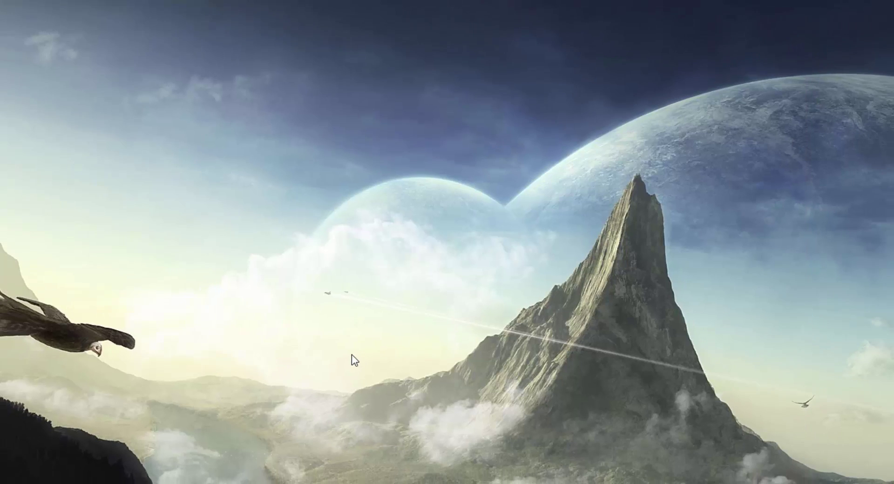
pyautogui.press('super')
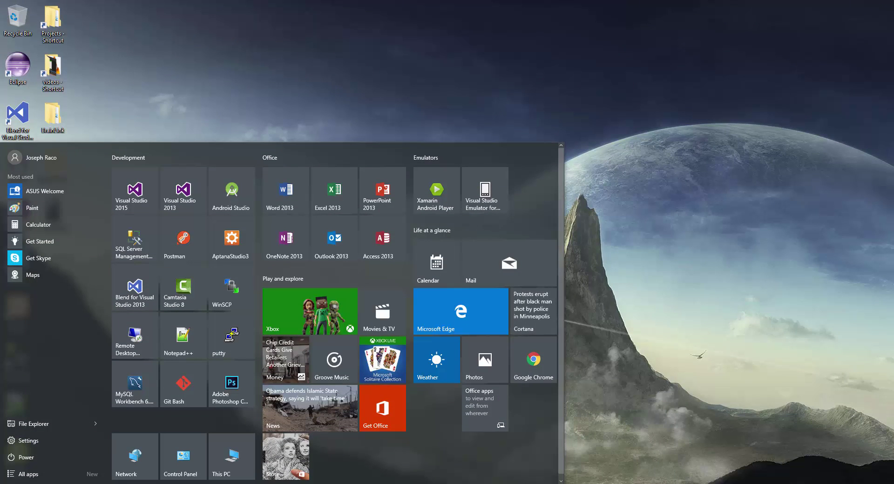
pyautogui.write('visual')
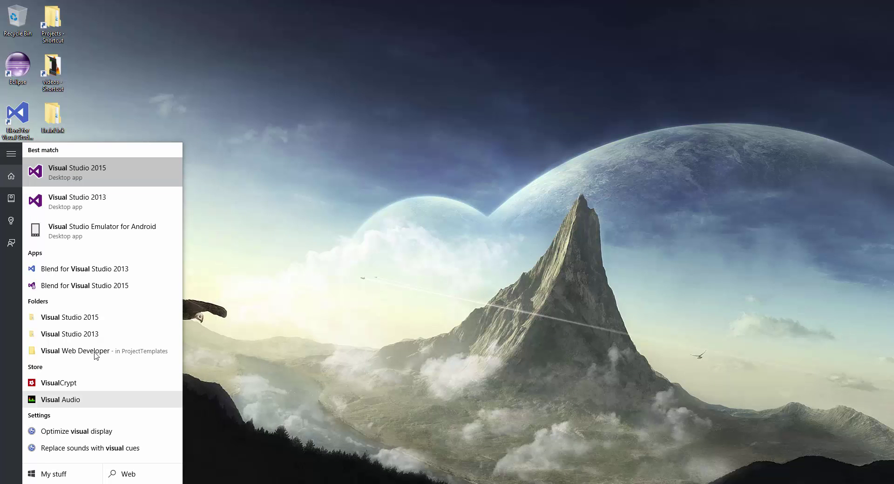
pyautogui.click(125, 236)
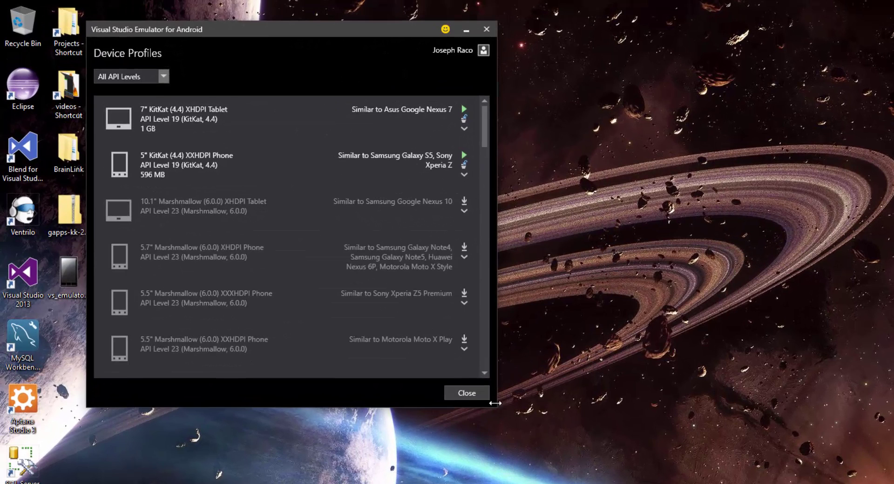
# Enlarge the Device Profiles window and examine the available phone and tablet profiles across all API levels.
pyautogui.moveTo(493, 405); pyautogui.dragTo(573, 483)
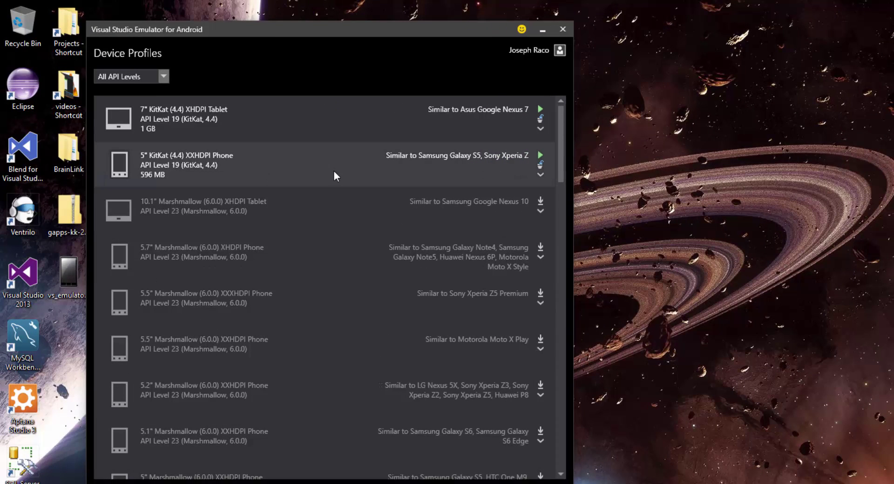
pyautogui.scroll(-3, 332, 171)
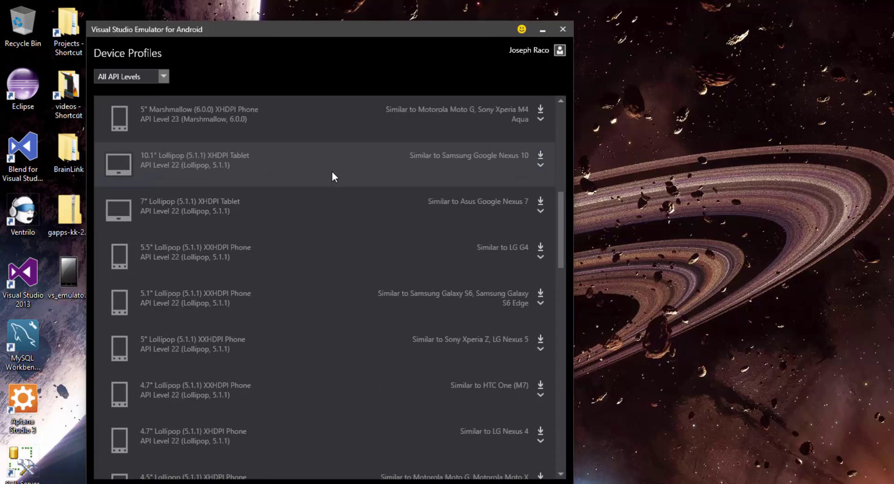
pyautogui.scroll(-5, 332, 172)
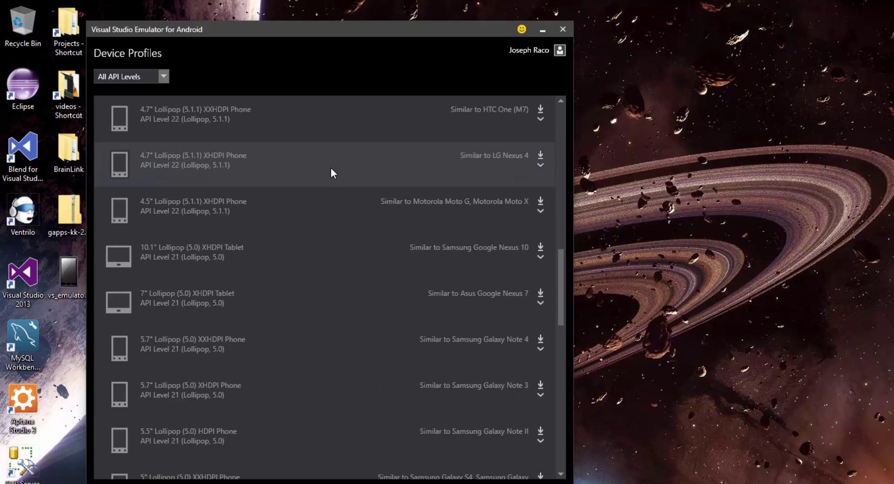
pyautogui.scroll(-5, 332, 173)
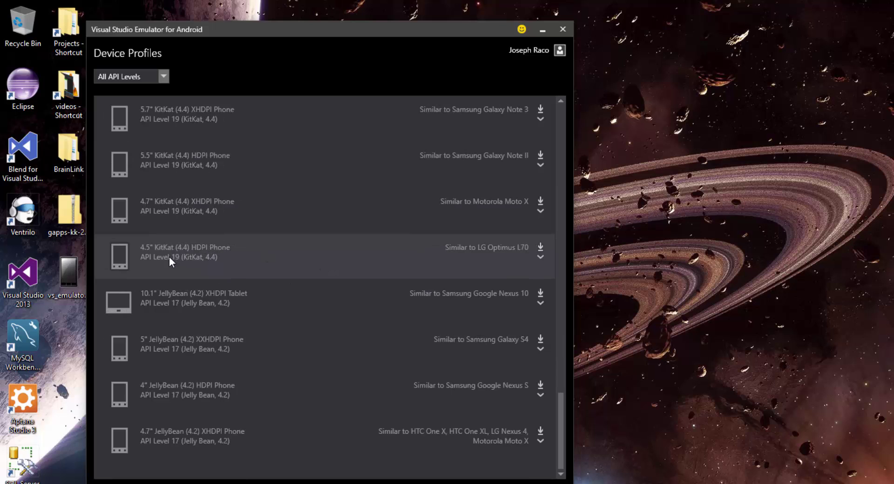
pyautogui.scroll(5, 251, 241)
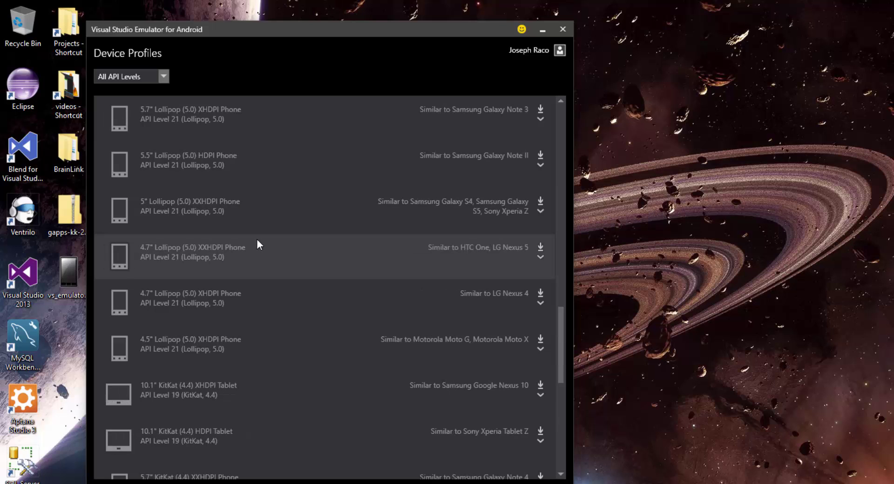
pyautogui.scroll(-5, 433, 275)
pyautogui.scroll(-2, 279, 286)
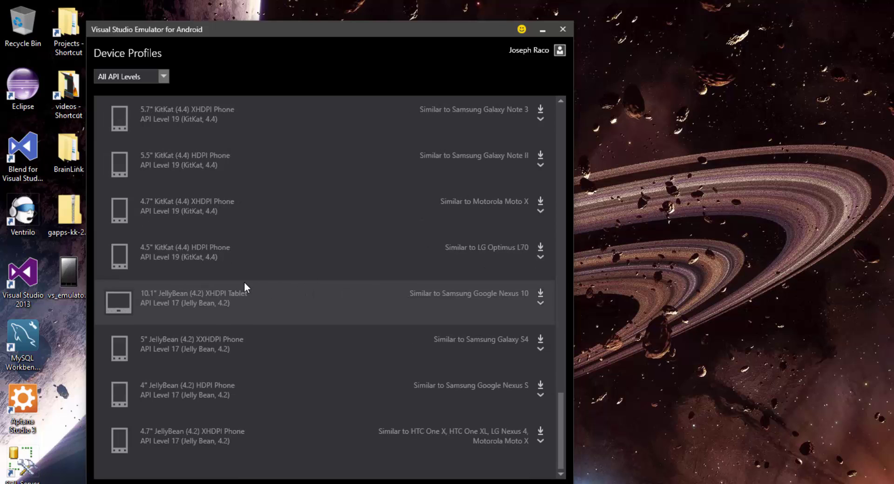
pyautogui.scroll(5, 468, 236)
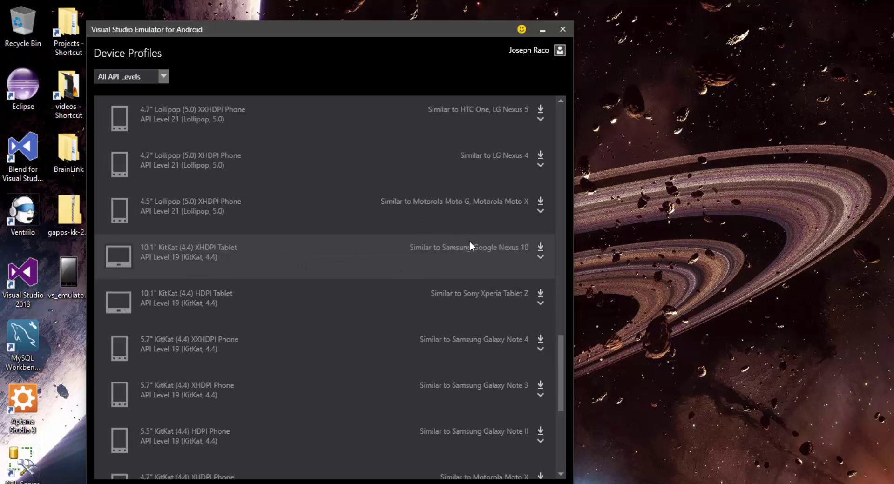
pyautogui.scroll(10, 471, 247)
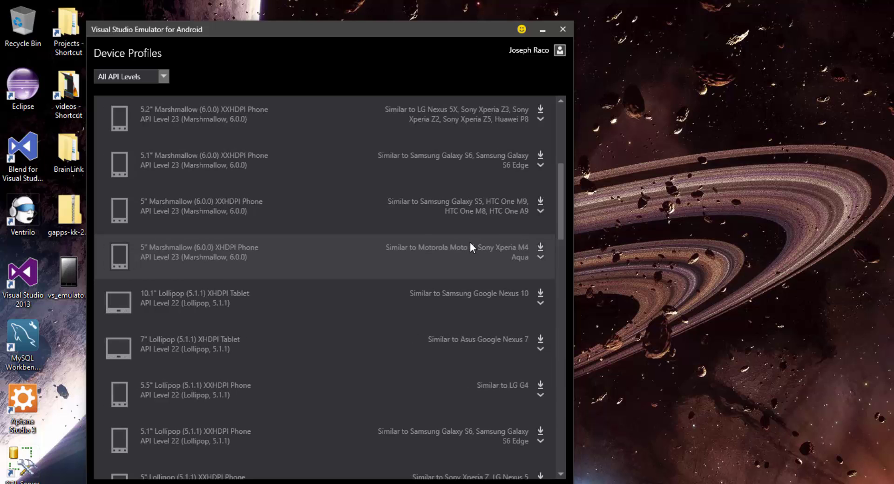
pyautogui.scroll(5, 467, 242)
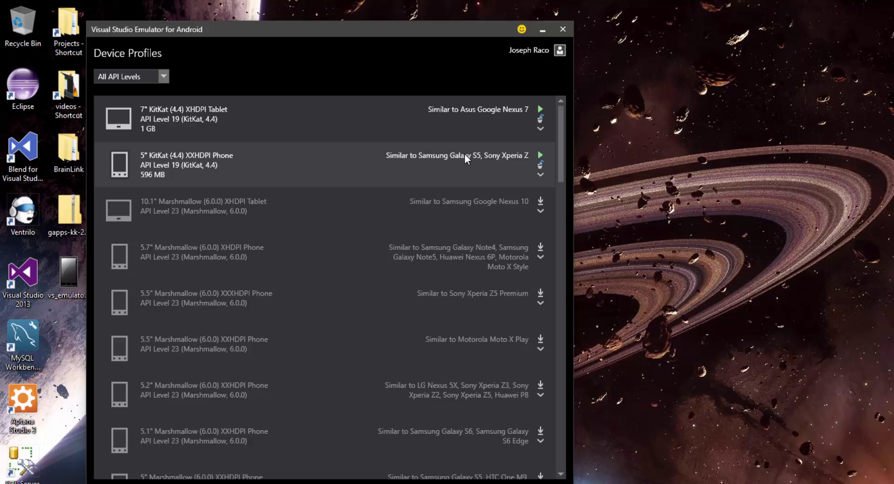
# Review the hardware details of the 5" KitKat (4.4) XXHDPI Phone profile and collapse them again.
pyautogui.click(540, 175)
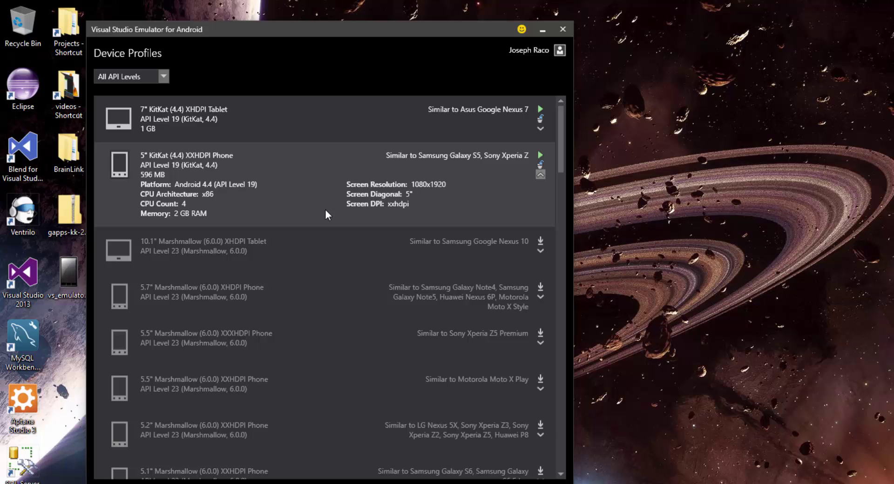
pyautogui.click(542, 174)
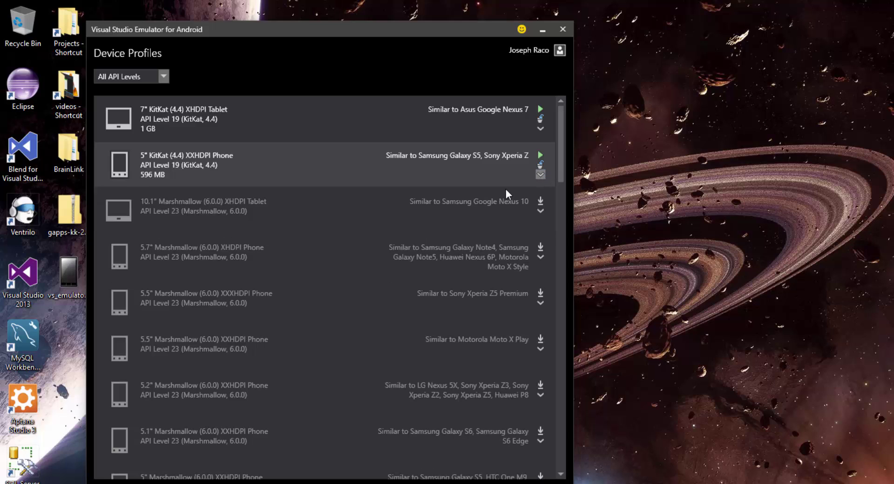
pyautogui.scroll(-10, 412, 204)
pyautogui.scroll(10, 409, 206)
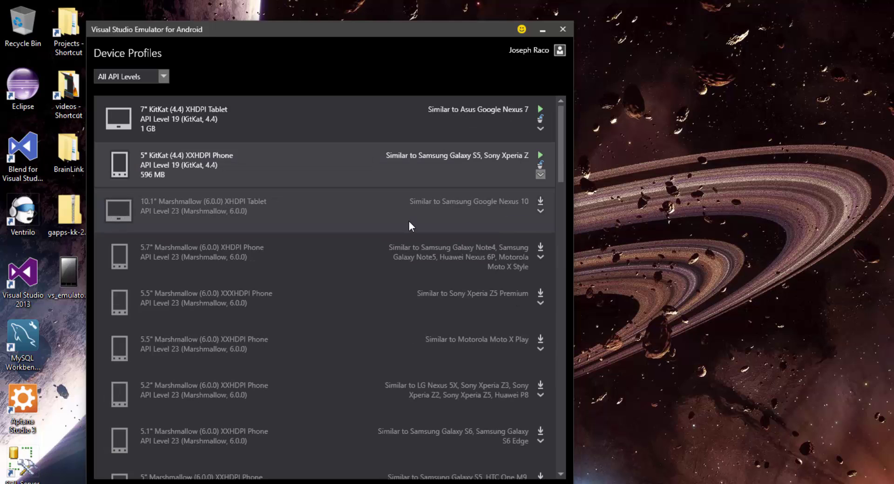
# Start the 5" KitKat (4.4) XXHDPI Phone emulator and unlock its lock screen.
pyautogui.click(539, 156)
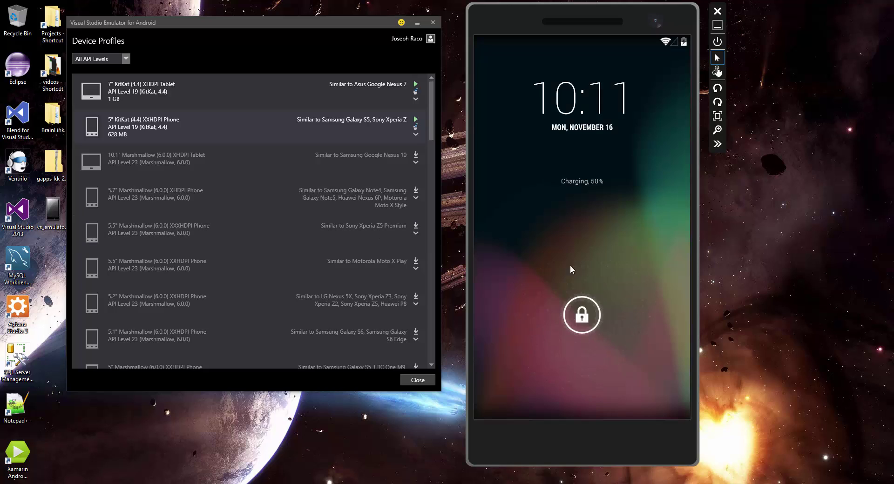
pyautogui.moveTo(581, 314); pyautogui.dragTo(565, 142)
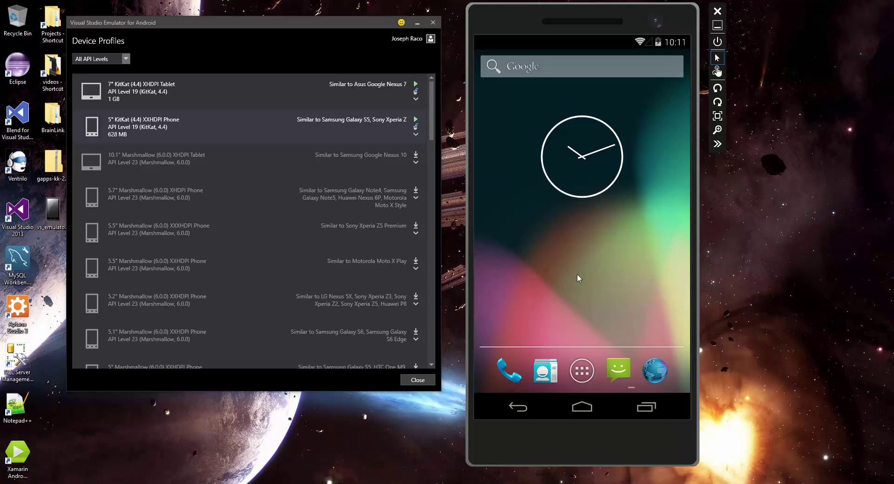
# Look through the emulated phone's installed apps and return to its home screen.
pyautogui.click(582, 371)
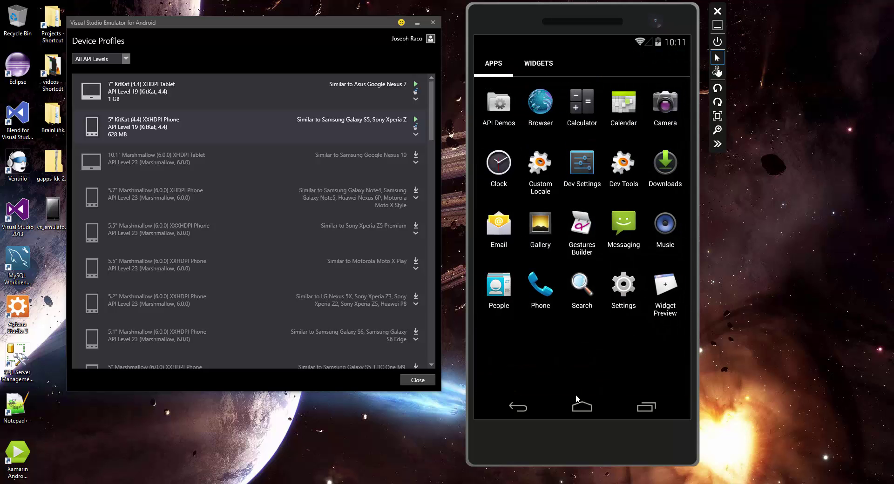
pyautogui.moveTo(620, 336); pyautogui.dragTo(524, 337)
pyautogui.click(519, 407)
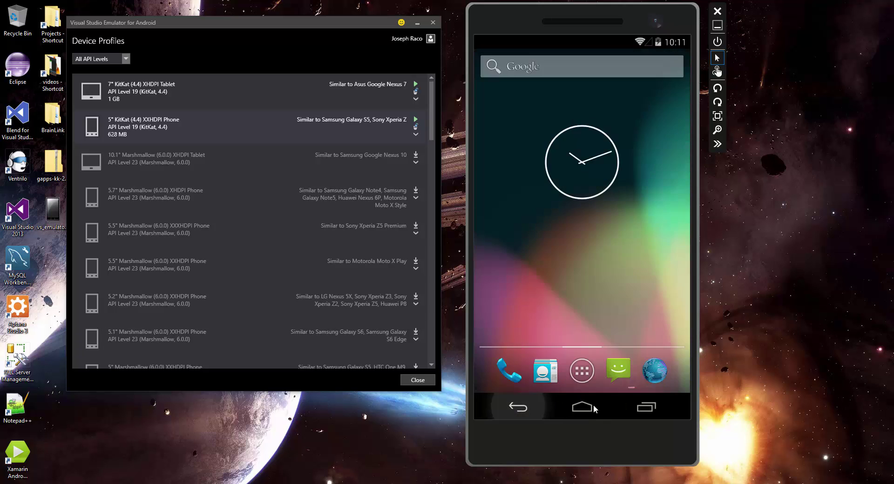
pyautogui.moveTo(572, 43); pyautogui.dragTo(565, 127)
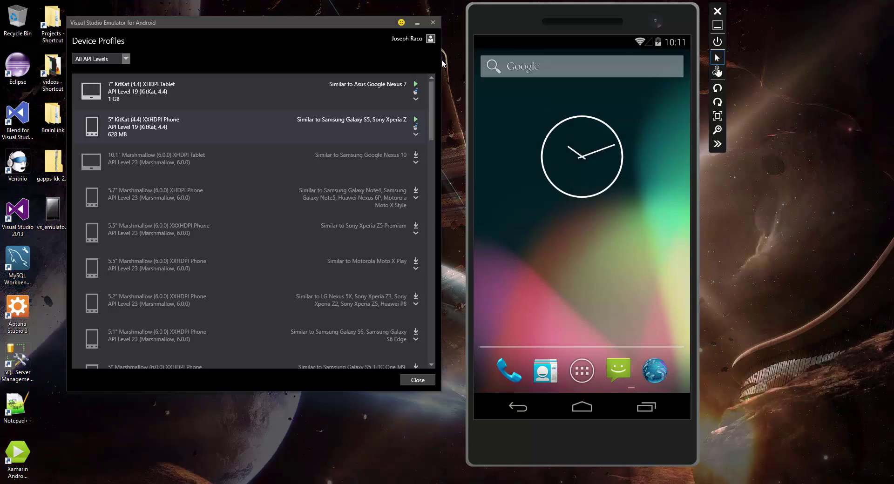
# Close the Device Profiles window and reposition the phone emulator near the middle of the desktop.
pyautogui.moveTo(377, 27); pyautogui.dragTo(344, 43)
pyautogui.moveTo(544, 14); pyautogui.dragTo(398, 28)
pyautogui.click(371, 40)
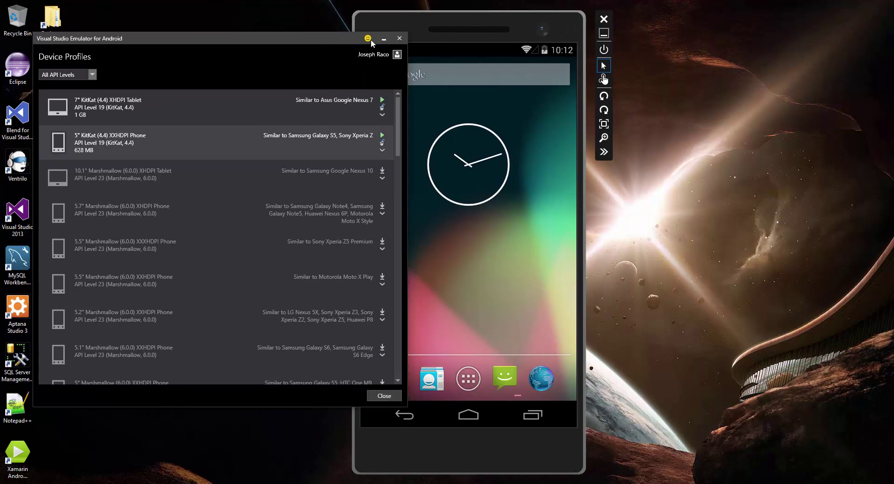
pyautogui.click(399, 39)
pyautogui.moveTo(524, 15); pyautogui.dragTo(477, 23)
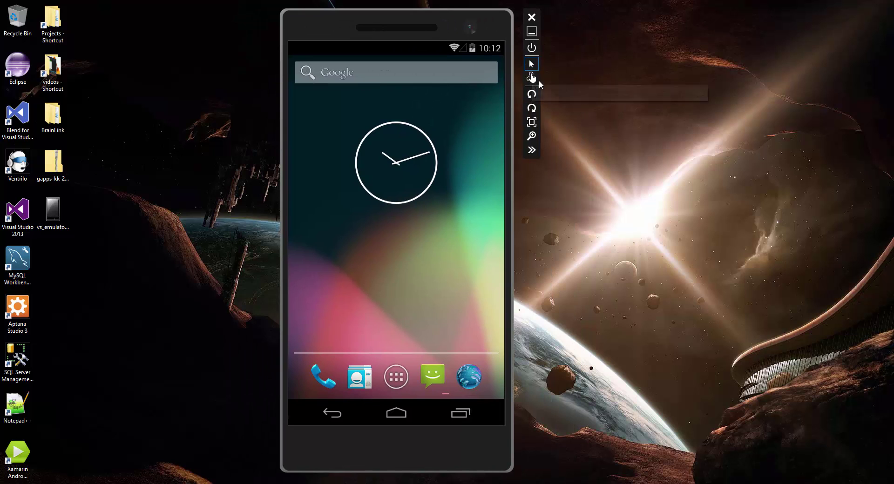
# In the emulated phone's browser, decline Google's location request and zoom into the page with multi-touch input.
pyautogui.click(468, 376)
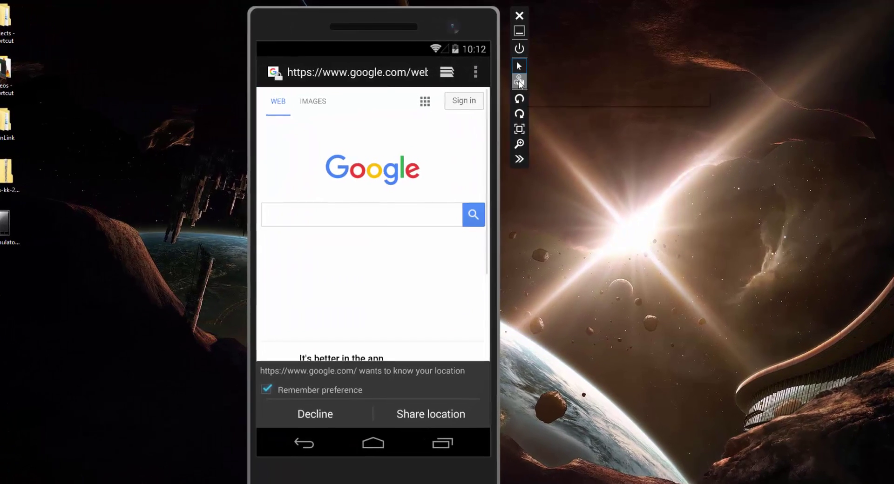
pyautogui.click(527, 78)
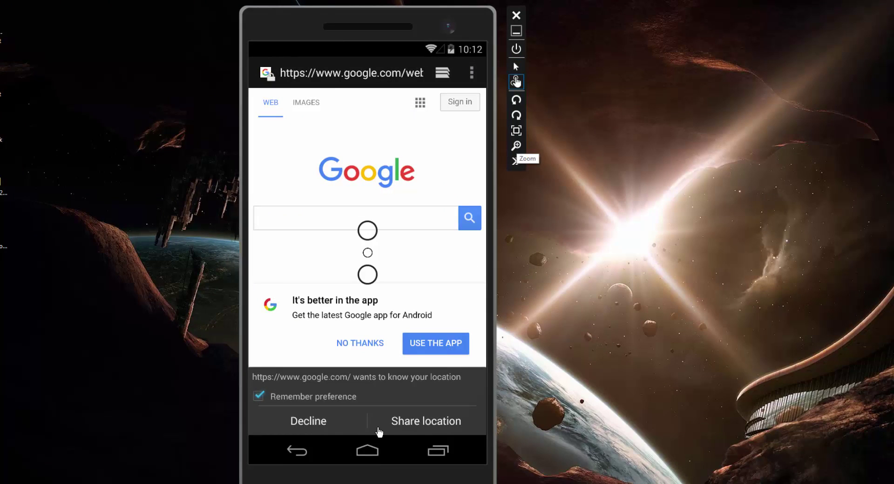
pyautogui.click(319, 424)
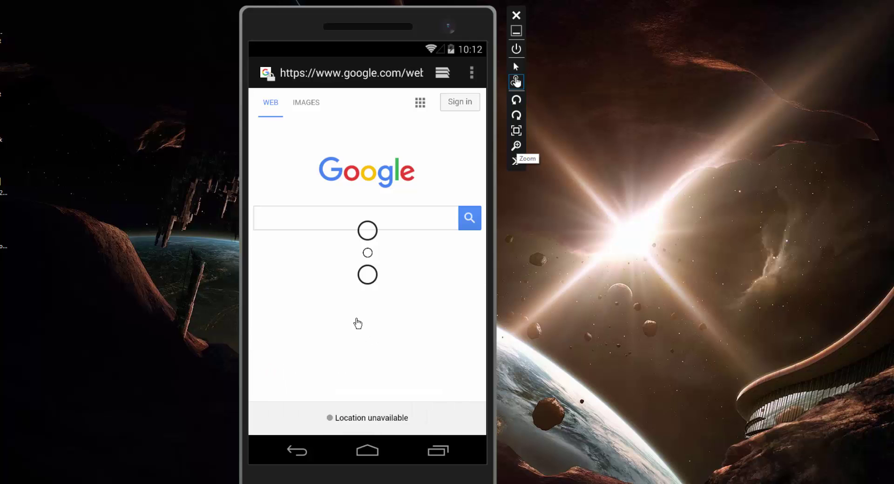
pyautogui.moveTo(364, 285); pyautogui.dragTo(367, 228)
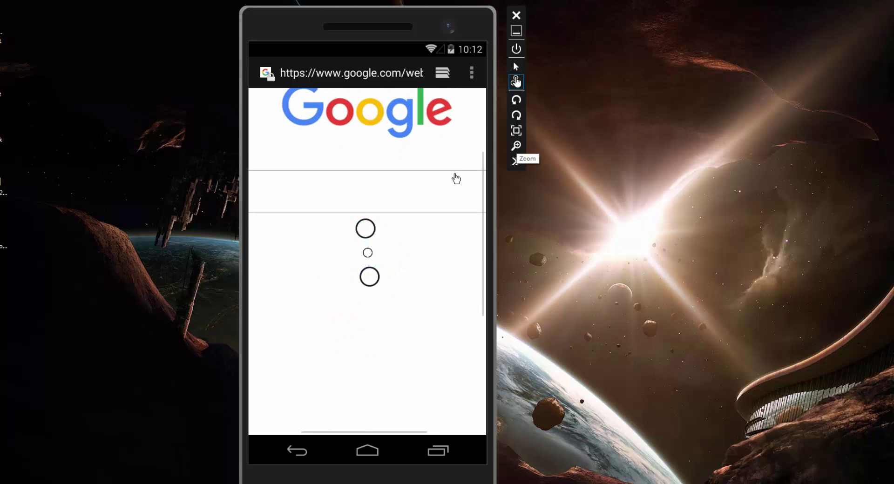
# Switch back to single-point input and rotate the emulated phone through landscape orientations and back to portrait.
pyautogui.click(516, 67)
pyautogui.click(516, 99)
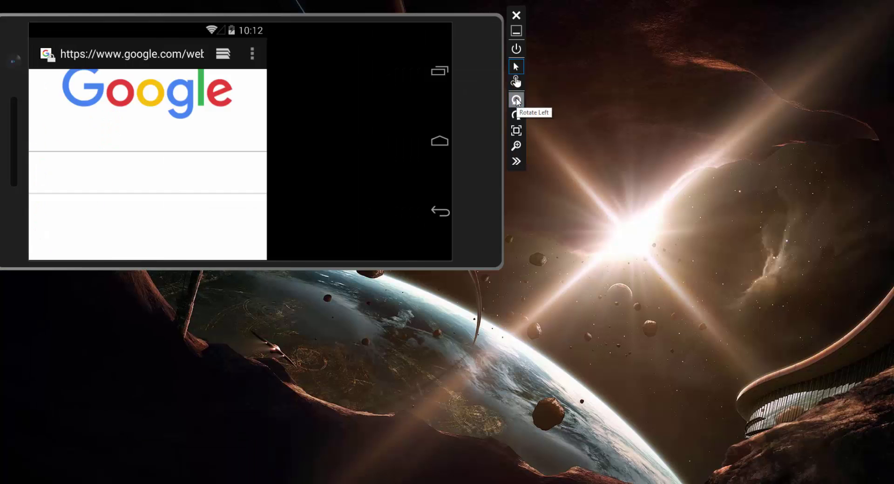
pyautogui.click(518, 116)
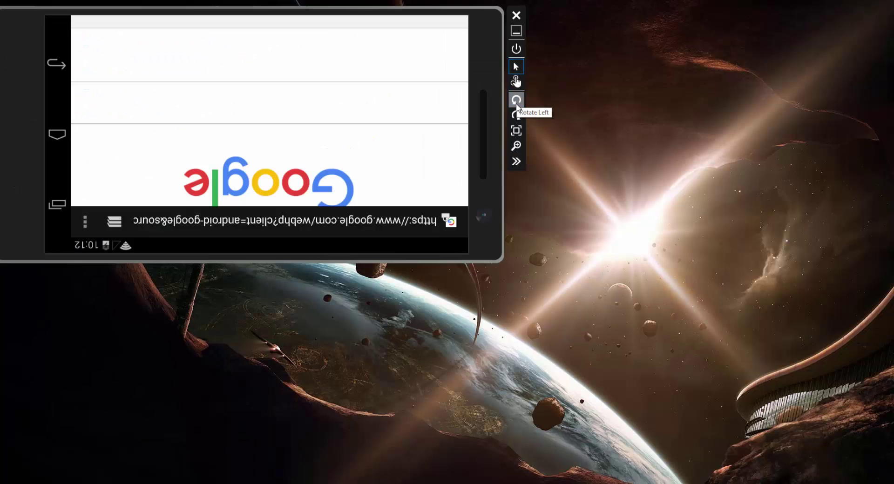
pyautogui.click(516, 103)
pyautogui.click(517, 105)
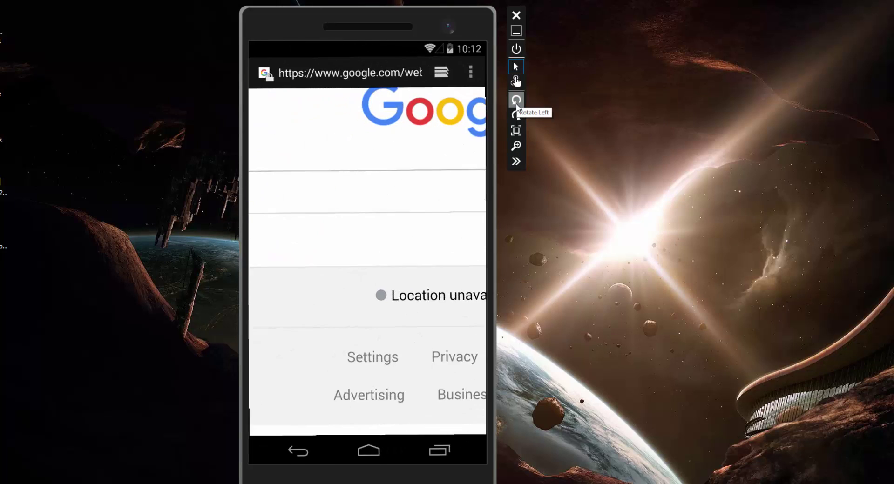
# Fit the emulated phone to the screen, set its zoom to 42 percent, and reposition the emulator on the desktop.
pyautogui.click(515, 130)
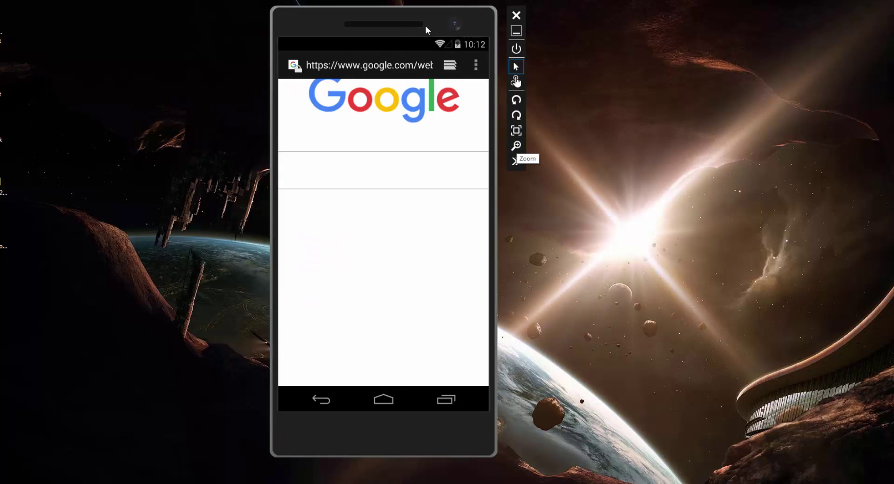
pyautogui.click(516, 146)
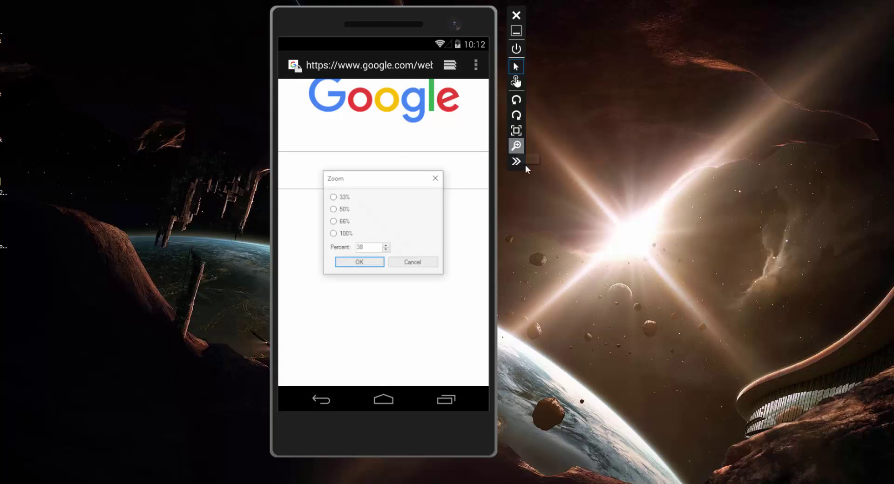
pyautogui.click(386, 246)
pyautogui.click(385, 246)
pyautogui.click(386, 246)
pyautogui.click(386, 245)
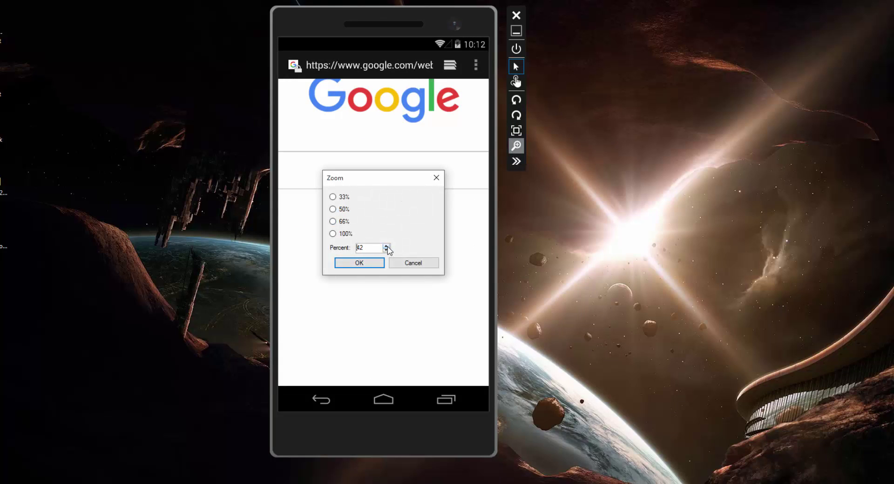
pyautogui.click(373, 262)
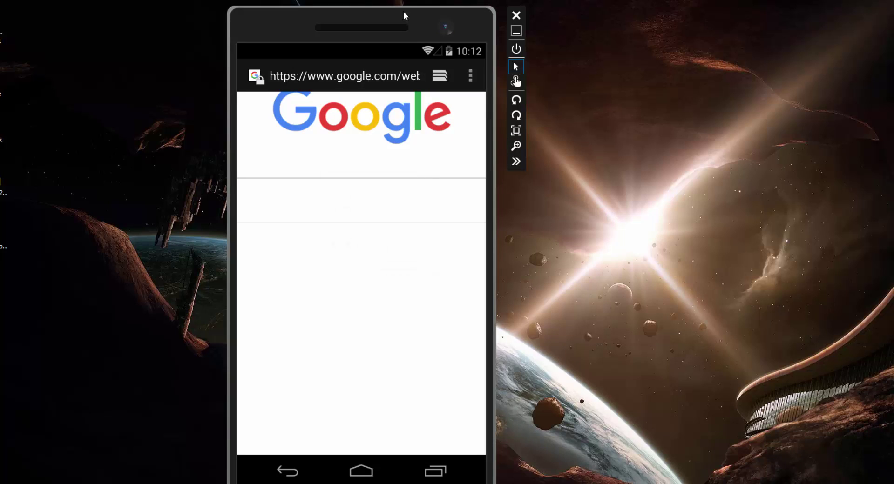
pyautogui.moveTo(399, 18); pyautogui.dragTo(415, 10)
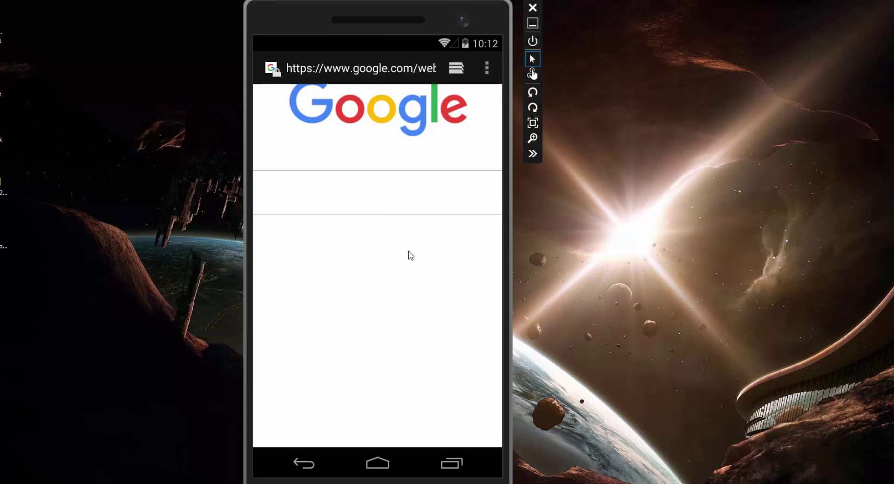
# Open the emulator's additional tools, play the recorded shake motion, and check the accelerometer's recording and orientation options.
pyautogui.click(539, 158)
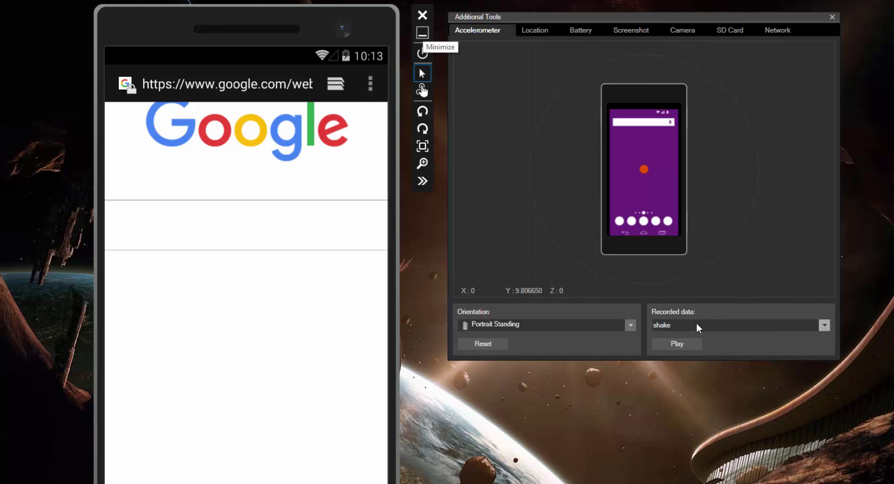
pyautogui.click(675, 344)
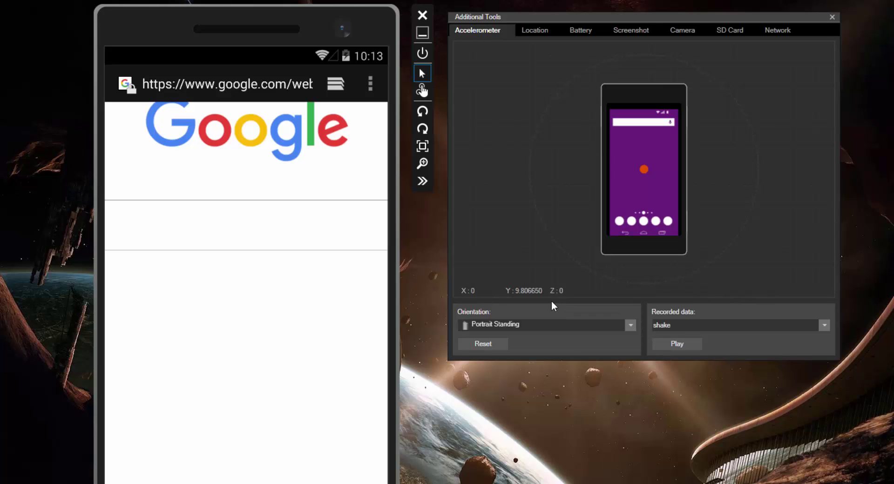
pyautogui.click(822, 334)
pyautogui.click(559, 327)
# In the location simulator, place a line of seven closely spaced pins running southwest from below East Renton Highlands.
pyautogui.click(536, 30)
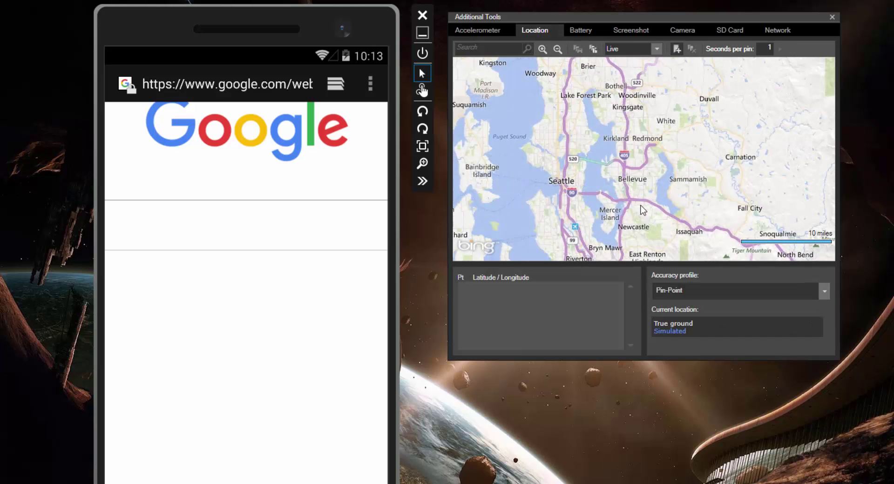
pyautogui.scroll(-3, 637, 196)
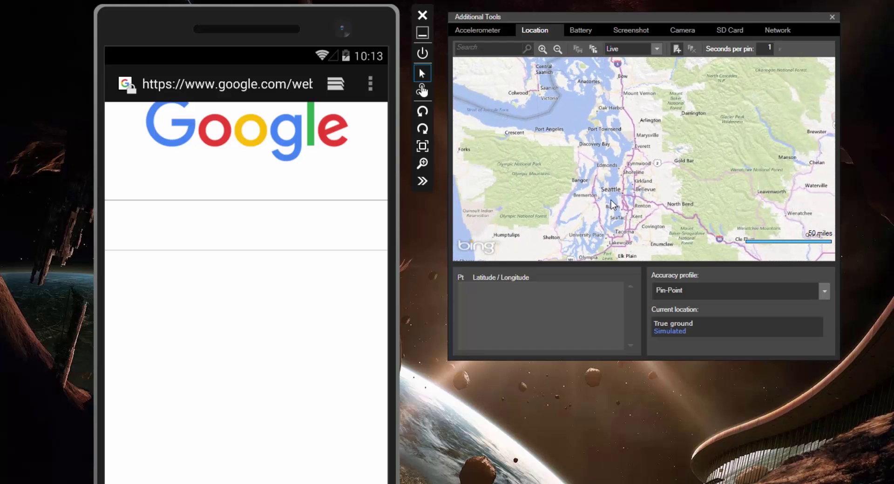
pyautogui.moveTo(611, 205); pyautogui.dragTo(581, 171)
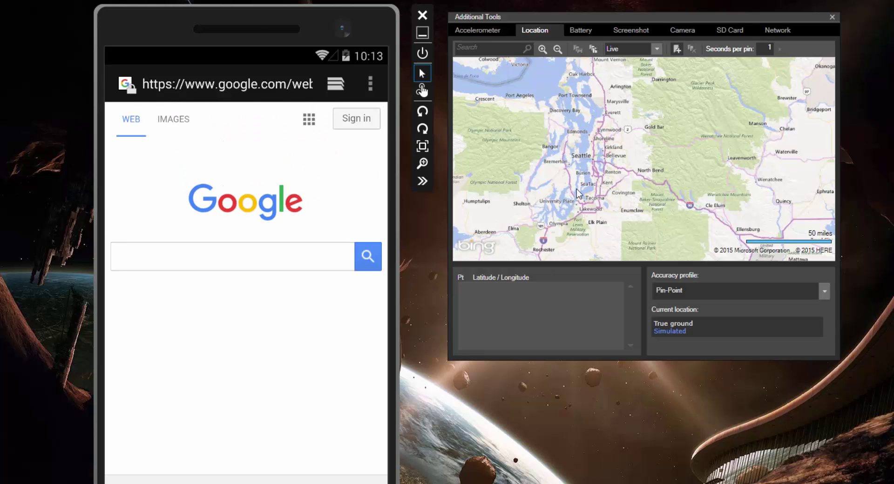
pyautogui.scroll(3, 577, 189)
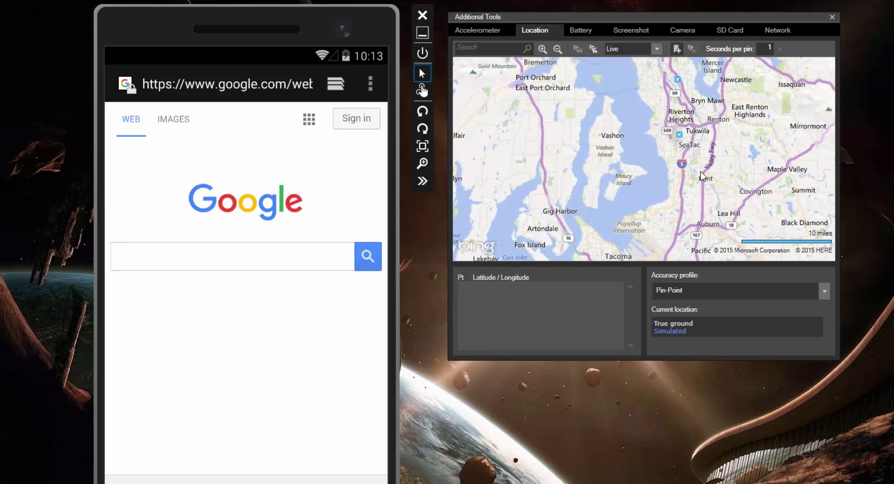
pyautogui.moveTo(700, 171); pyautogui.dragTo(605, 195)
pyautogui.click(642, 167)
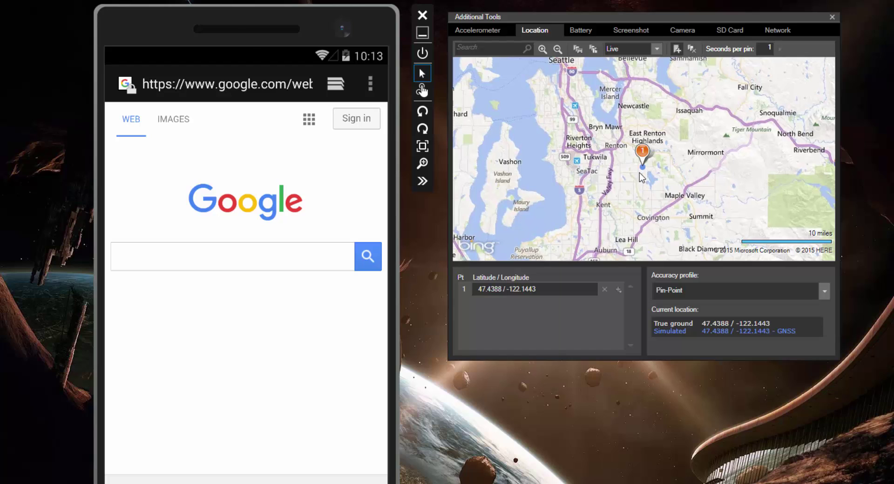
pyautogui.click(639, 172)
pyautogui.click(639, 177)
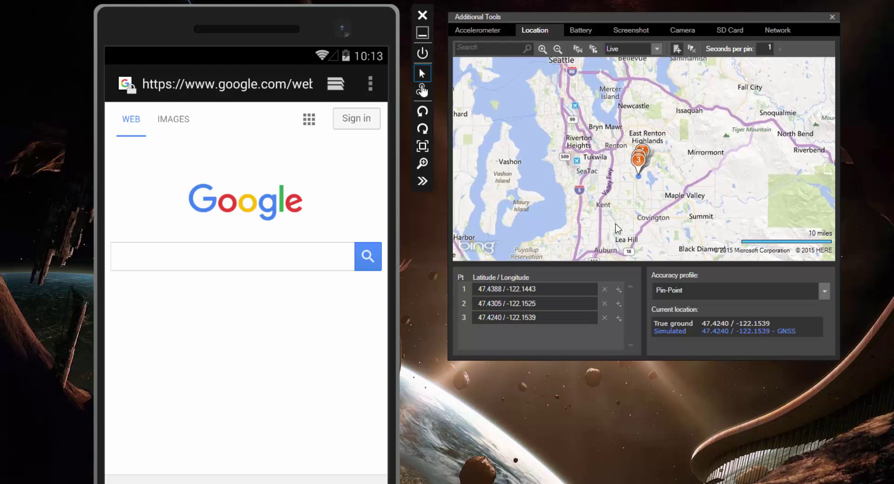
pyautogui.click(635, 180)
pyautogui.click(632, 183)
pyautogui.click(629, 187)
pyautogui.click(626, 189)
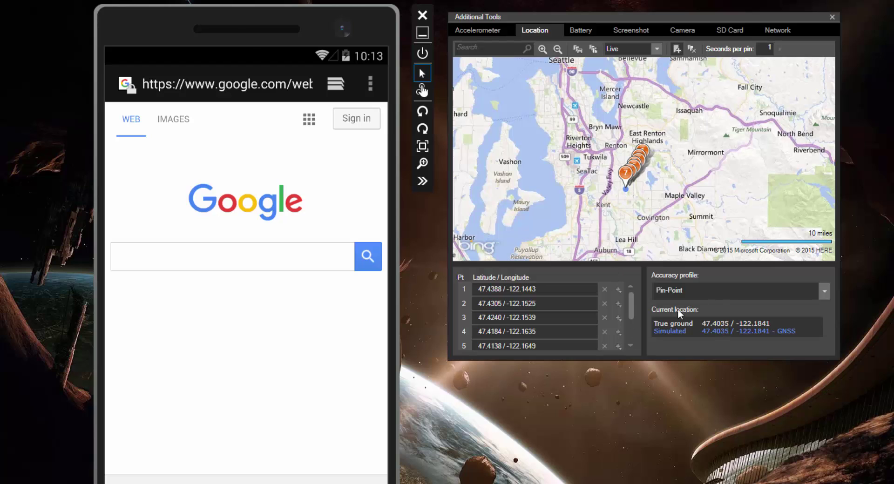
# Scatter seven more location pins around Kent, Mirrormont, Newcastle, Tukwila and Covington, and check the available accuracy profiles.
pyautogui.click(620, 200)
pyautogui.click(706, 180)
pyautogui.click(618, 120)
pyautogui.click(580, 158)
pyautogui.click(658, 214)
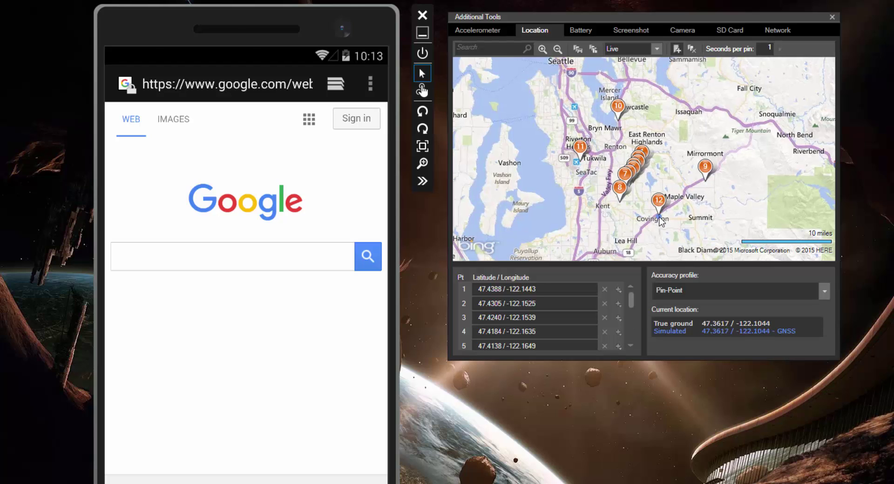
pyautogui.click(571, 222)
pyautogui.click(647, 226)
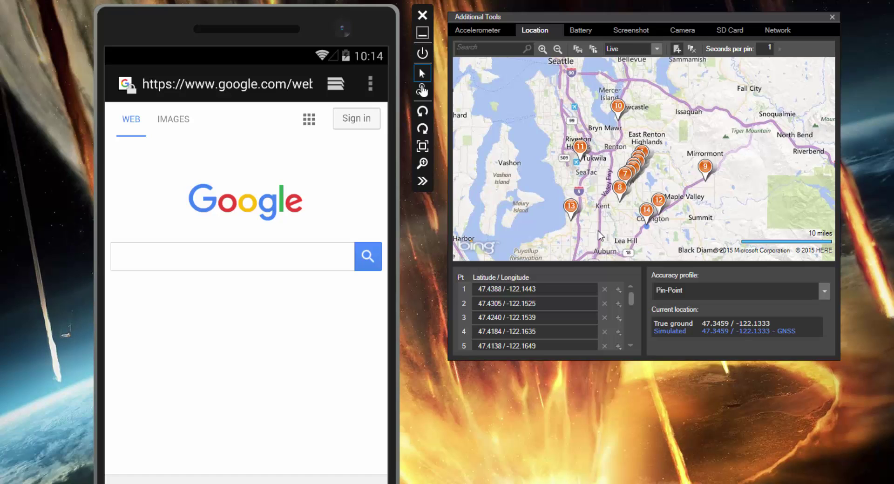
pyautogui.click(823, 290)
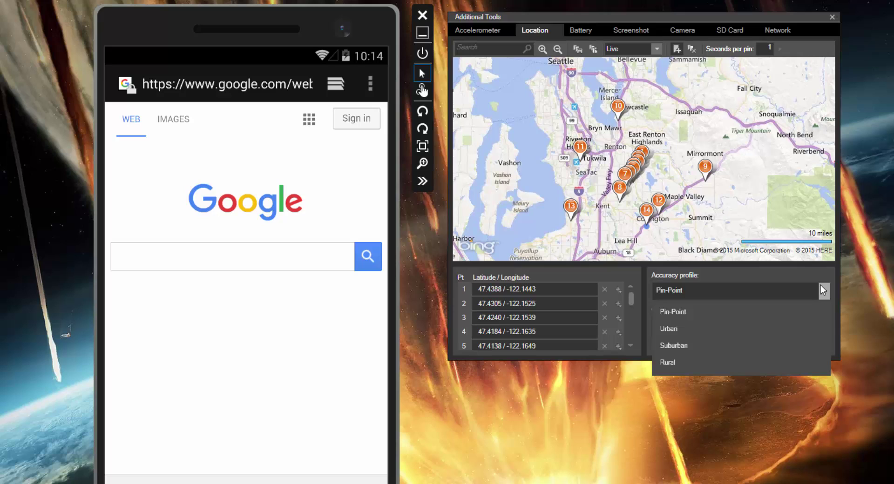
pyautogui.click(585, 29)
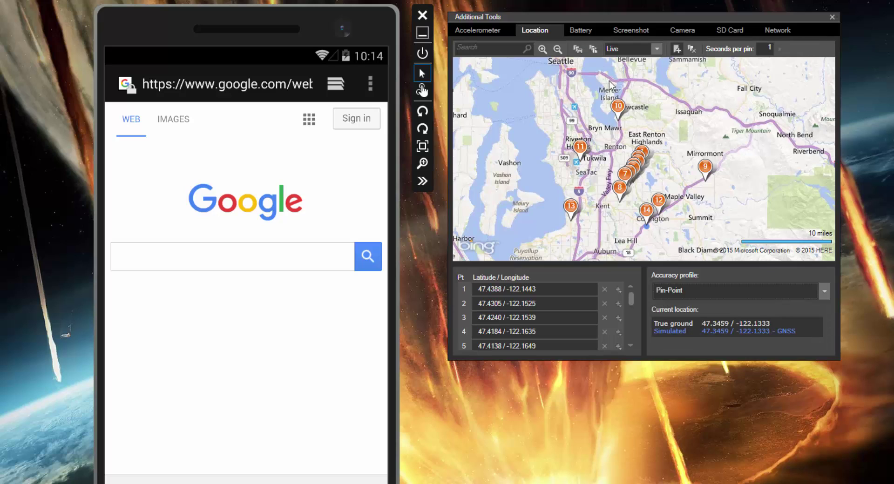
# Toggle the simulated battery's charging status and lower its charge level toward the minimum.
pyautogui.click(581, 39)
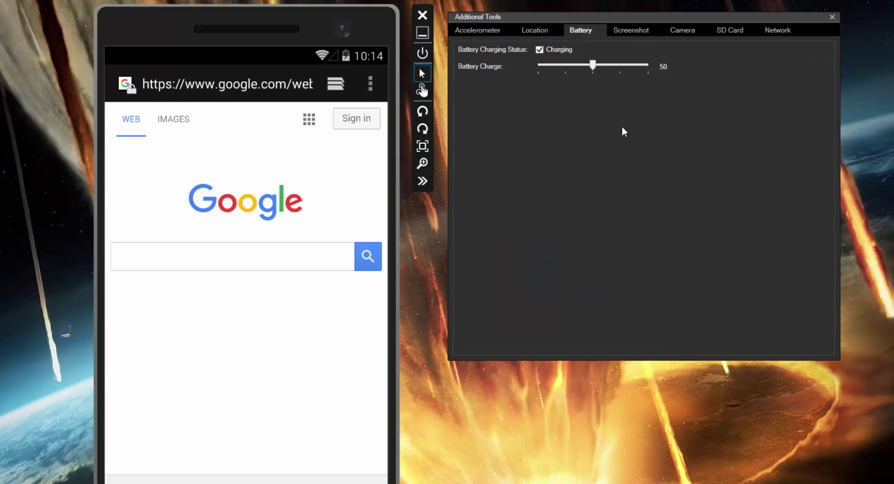
pyautogui.click(539, 49)
pyautogui.click(539, 50)
pyautogui.moveTo(590, 65)
pyautogui.mouseDown()
pyautogui.moveTo(569, 61)
pyautogui.moveTo(635, 74)
pyautogui.moveTo(563, 76)
pyautogui.moveTo(596, 79)
pyautogui.mouseUp()
pyautogui.moveTo(598, 66); pyautogui.dragTo(540, 60)
pyautogui.click(539, 50)
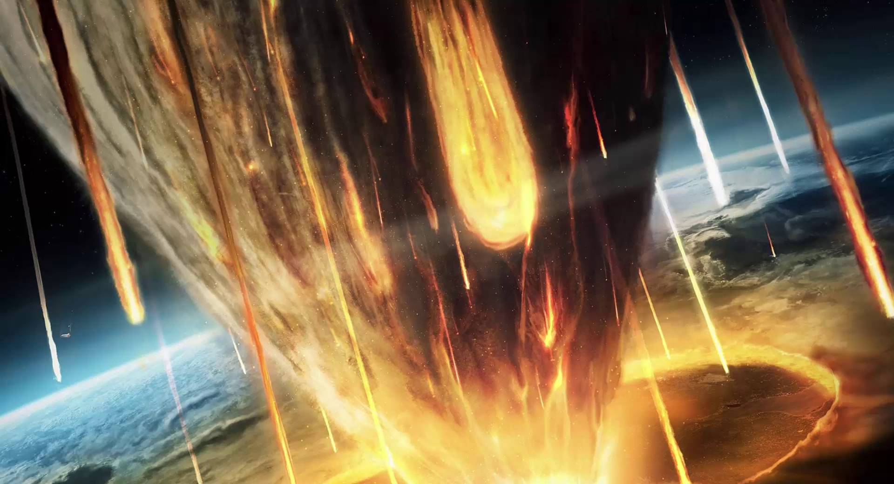
# Relaunch Visual Studio Emulator for Android and start the phone profile similar to Samsung Galaxy S5 and Sony Xperia Z.
pyautogui.press('super')
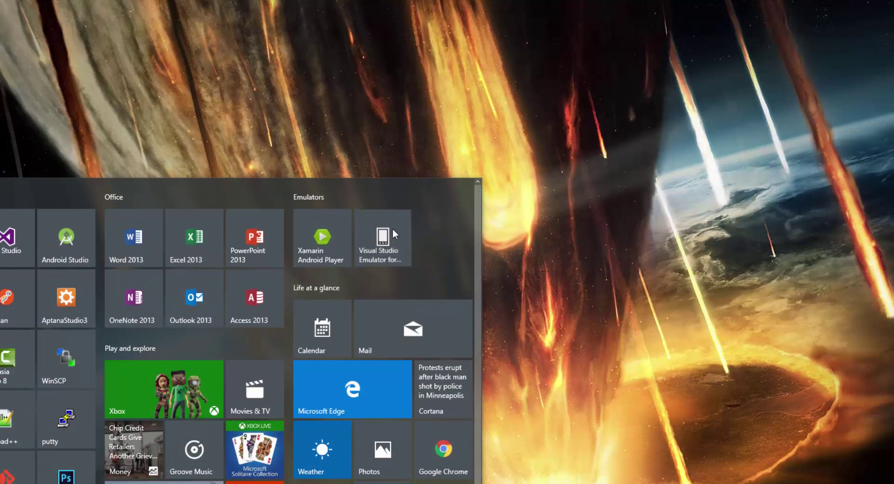
pyautogui.click(393, 228)
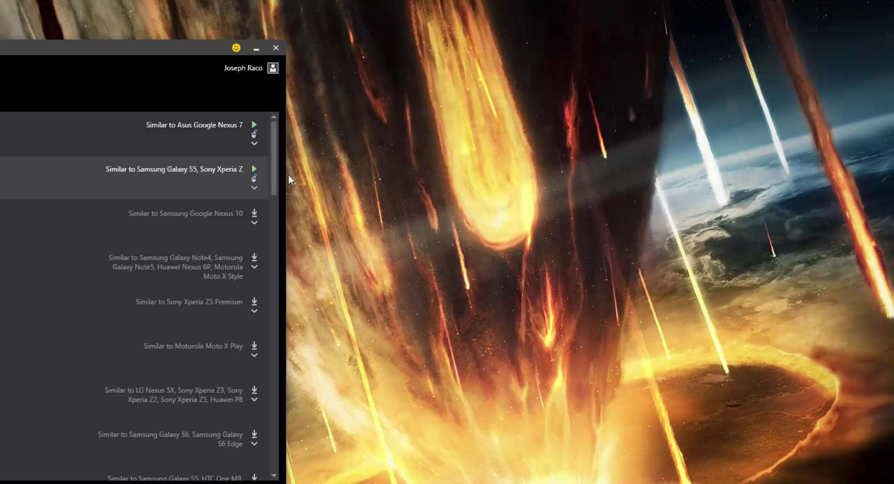
pyautogui.click(252, 170)
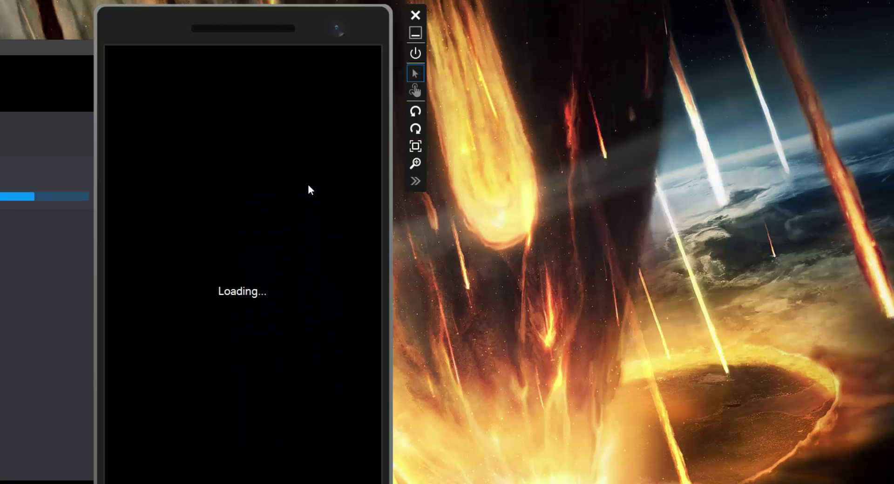
# Minimise the device profiles window and reposition the starting phone emulator on the cleared desktop.
pyautogui.moveTo(313, 10); pyautogui.dragTo(514, 10)
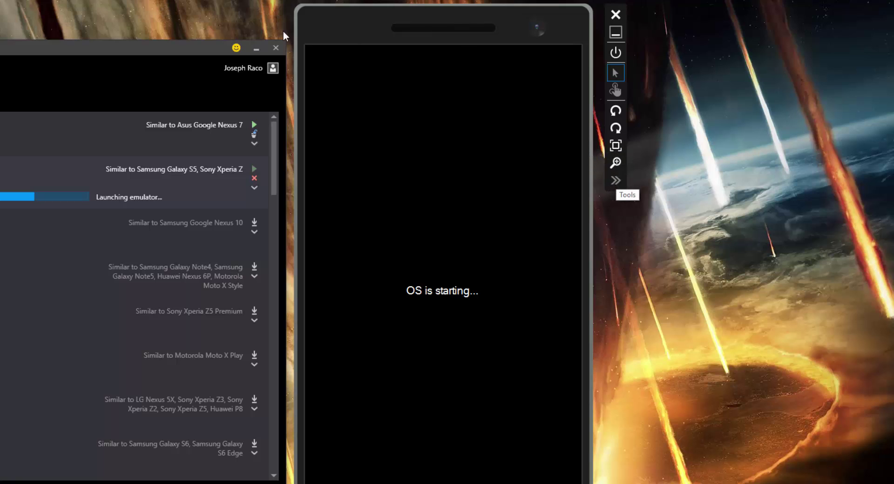
pyautogui.click(257, 47)
pyautogui.moveTo(331, 27); pyautogui.dragTo(154, 25)
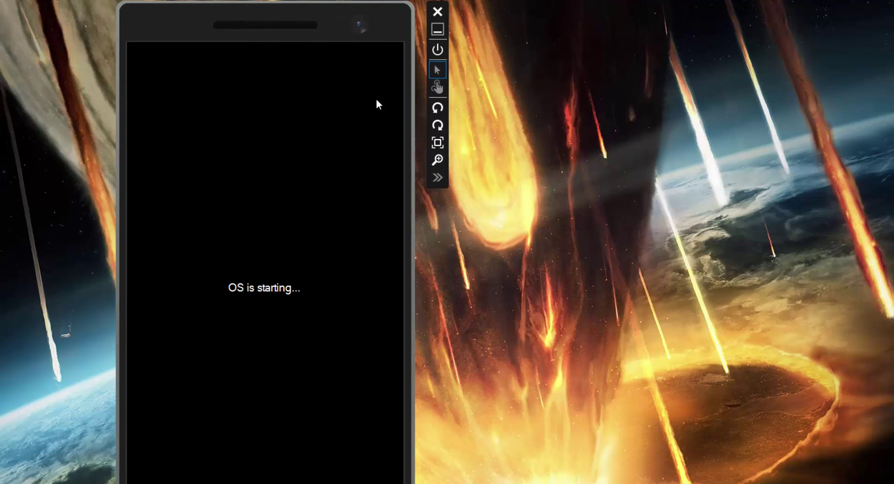
# Capture emulator screenshots of the lock screen and, after unlocking the phone, of its opened web browser.
pyautogui.click(440, 181)
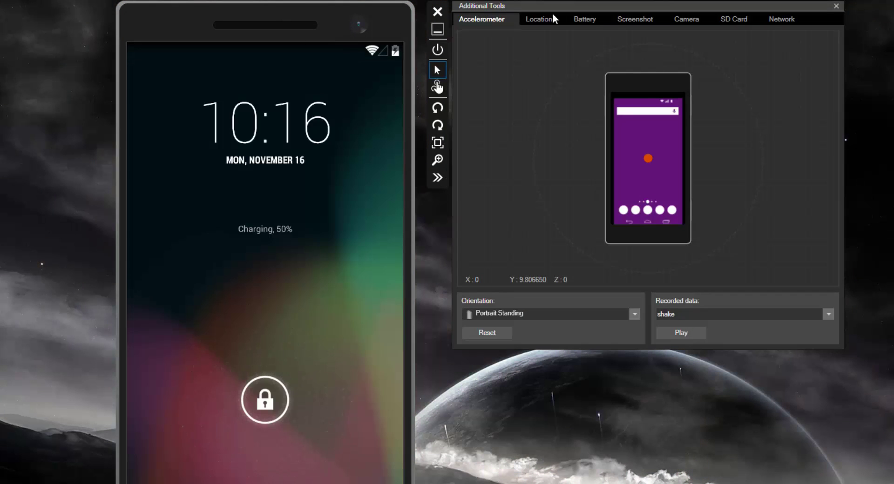
pyautogui.click(618, 21)
pyautogui.click(482, 40)
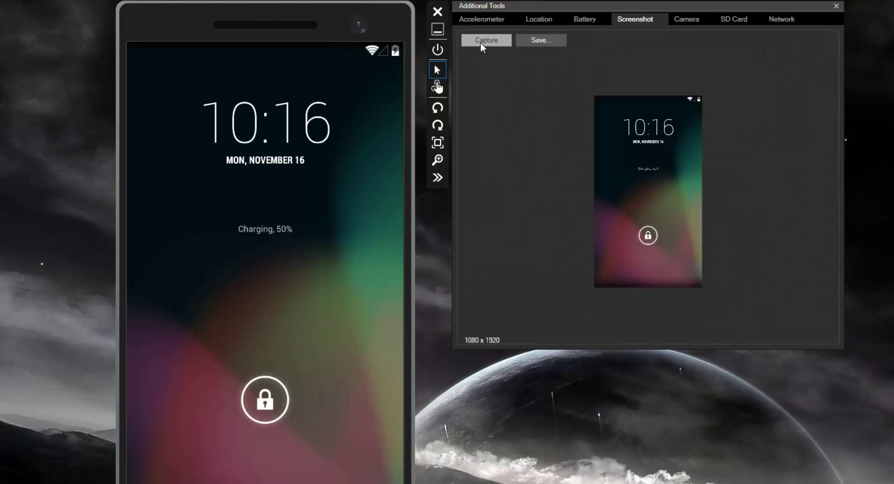
pyautogui.moveTo(268, 381); pyautogui.dragTo(255, 332)
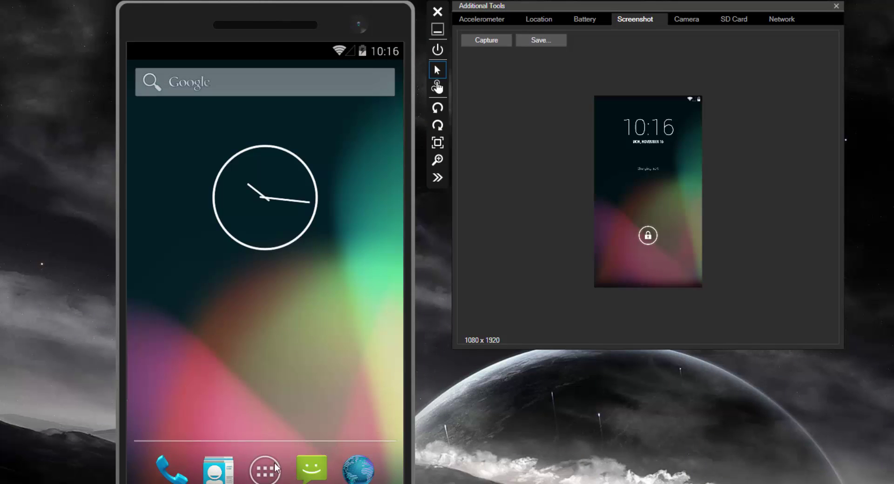
pyautogui.click(357, 465)
pyautogui.click(491, 41)
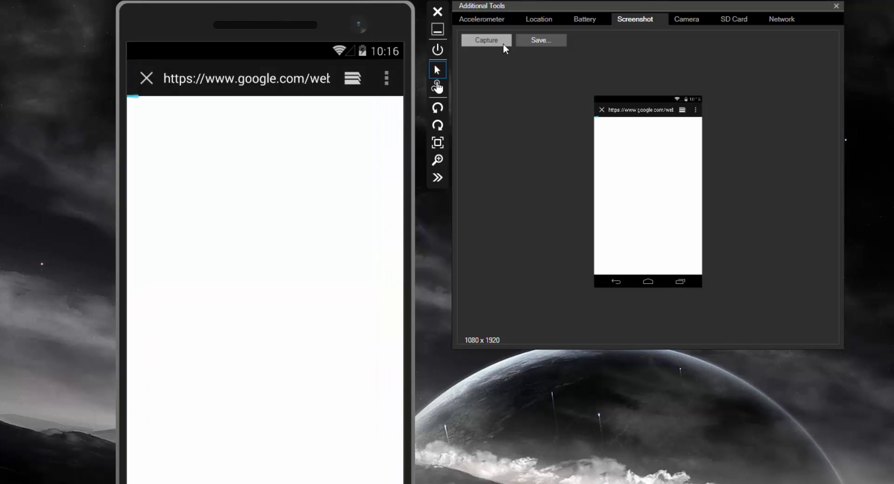
# Show the emulator's camera settings, open the phone's Camera app from its app list, and take a photo.
pyautogui.click(687, 21)
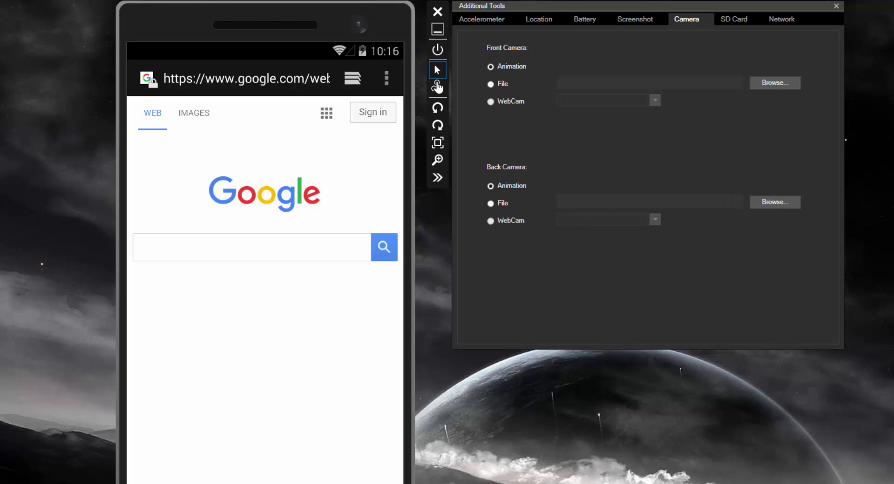
pyautogui.click(266, 483)
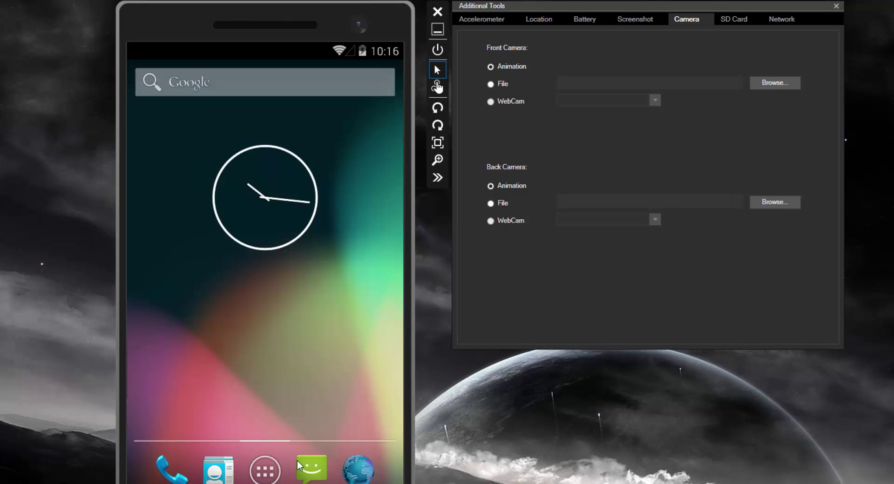
pyautogui.click(266, 470)
pyautogui.click(376, 145)
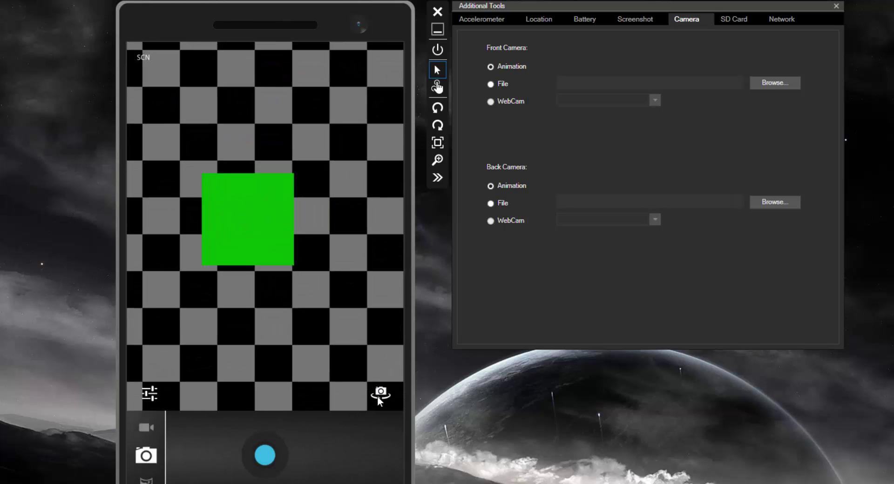
pyautogui.click(266, 452)
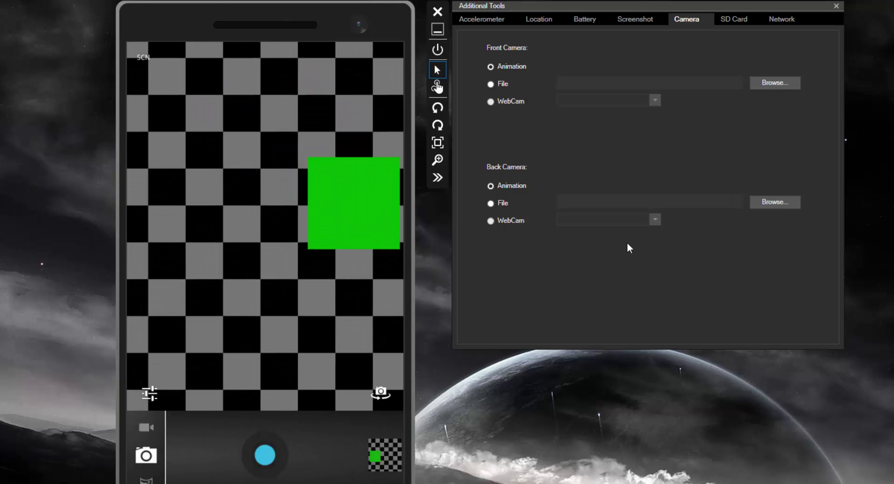
# Set both the front and back camera sources to File.
pyautogui.click(498, 84)
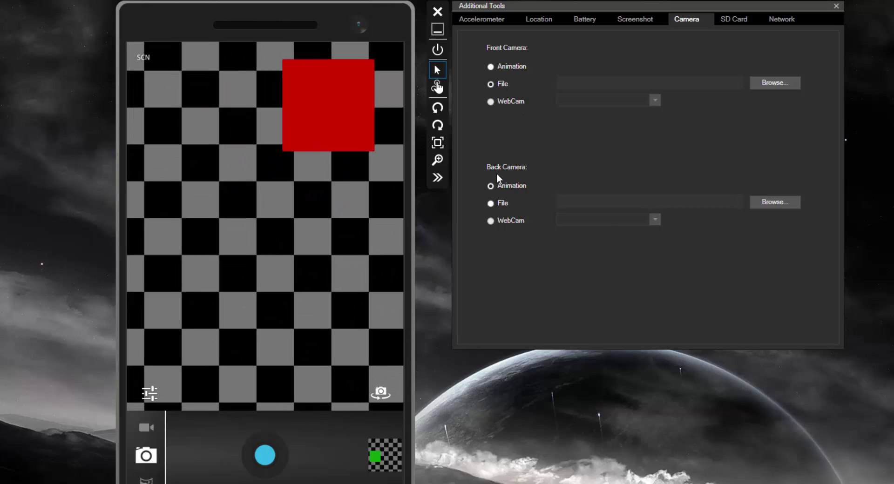
pyautogui.click(492, 204)
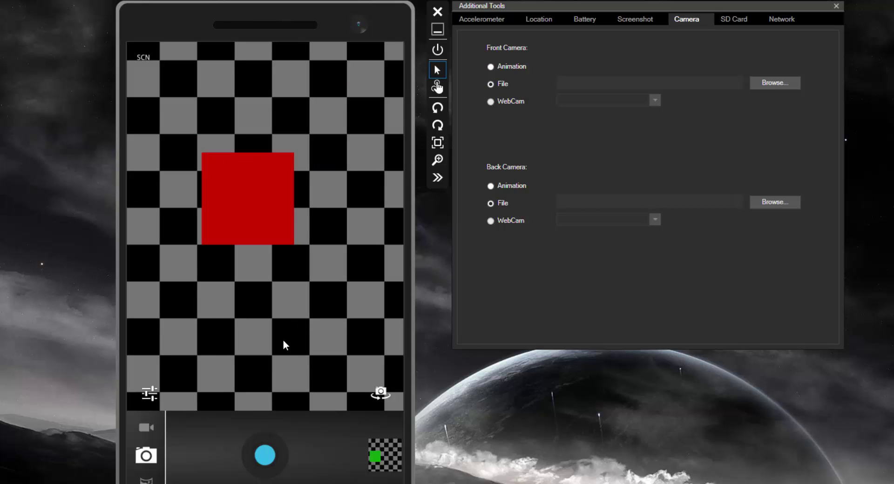
# Check the captured photo in the phone's Camera app and set both front and back camera sources to Animation.
pyautogui.click(374, 453)
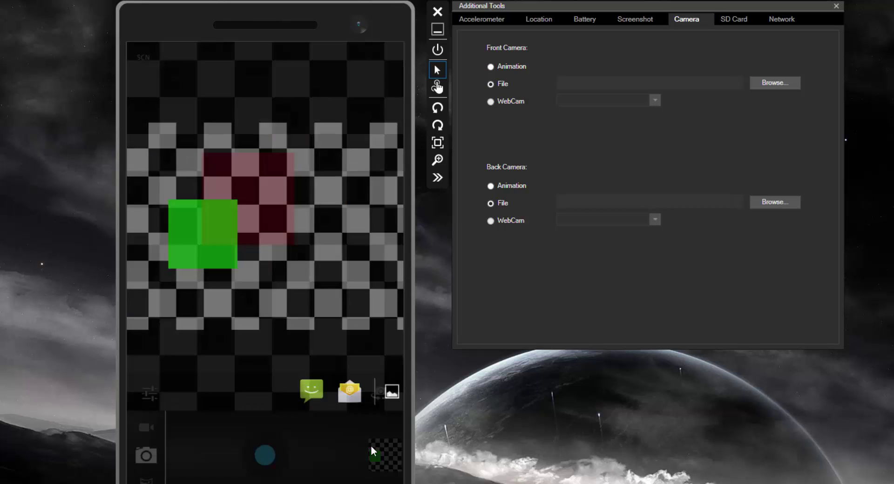
pyautogui.press('Escape')
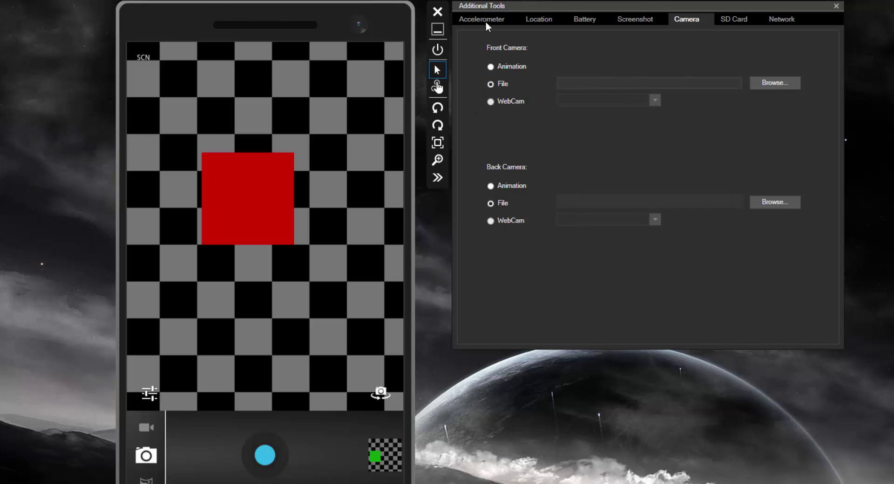
pyautogui.click(491, 186)
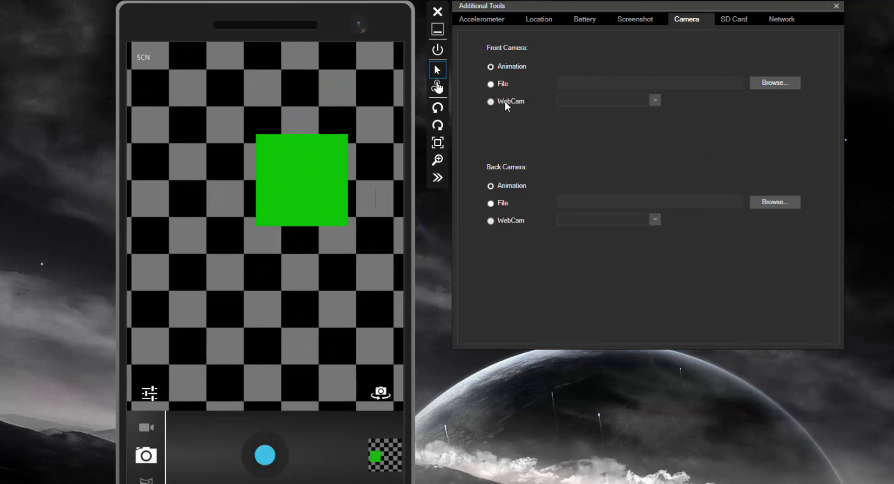
# Create a desktop folder named hfkhe and choose it as the local folder for populating the SD card.
pyautogui.click(737, 20)
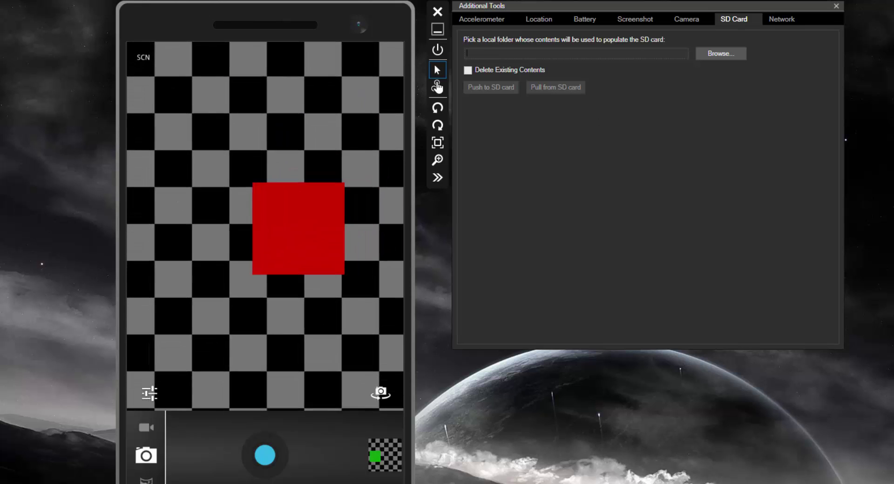
pyautogui.rightClick(0, 322)
pyautogui.moveTo(19, 479)
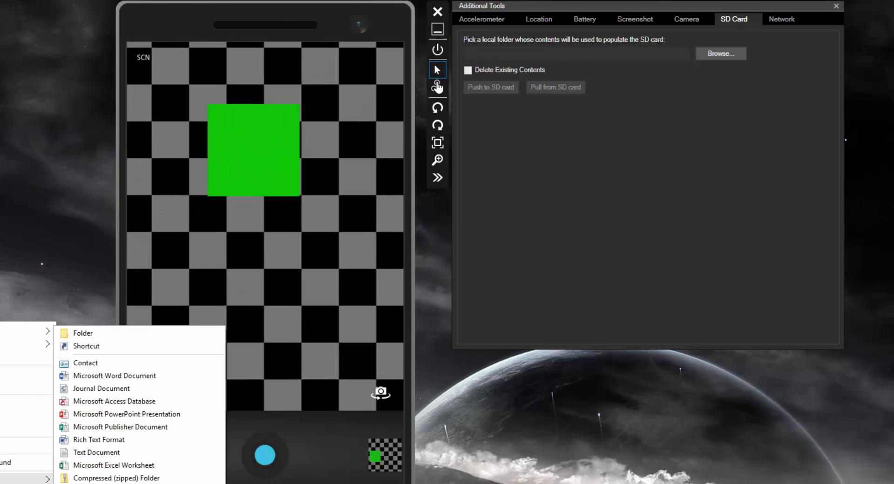
pyautogui.click(74, 334)
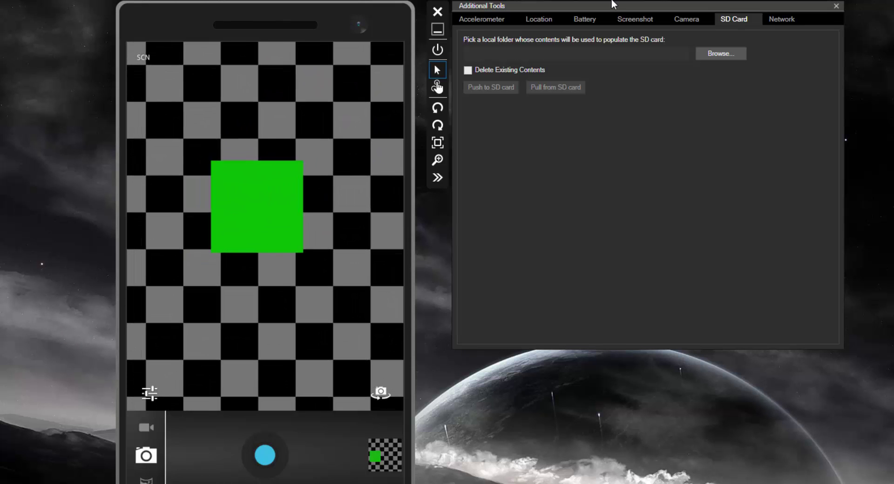
pyautogui.click(729, 53)
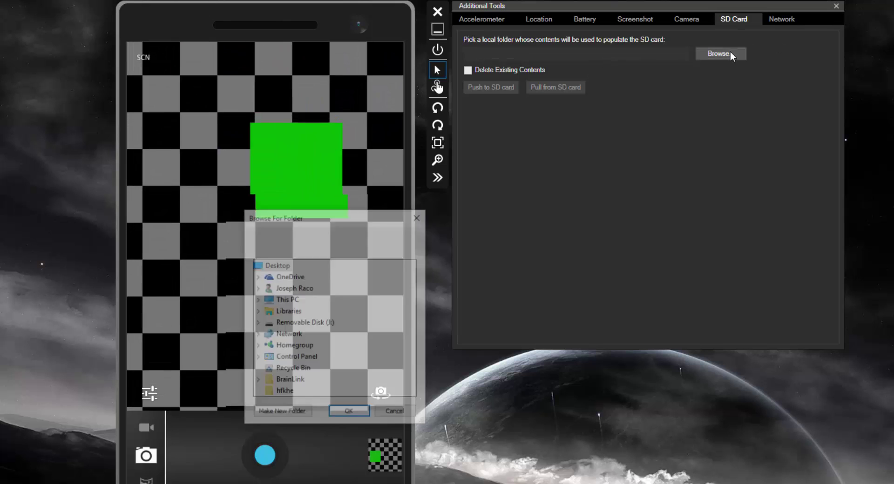
pyautogui.click(284, 392)
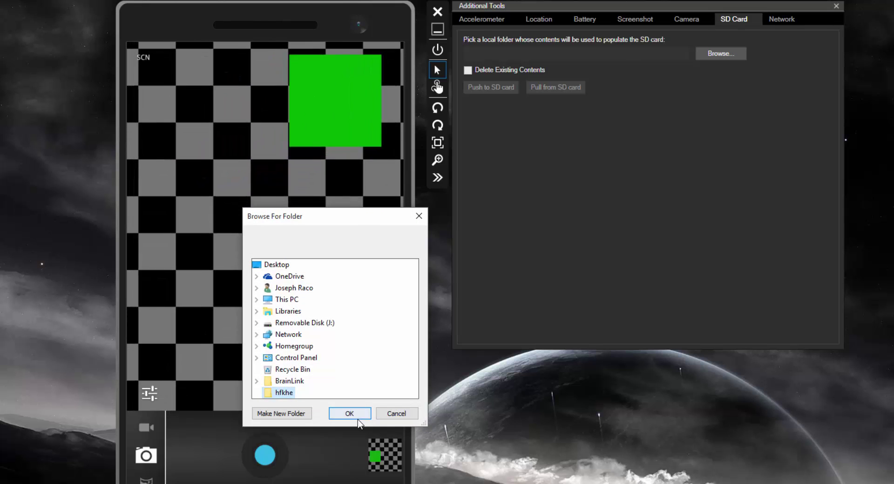
pyautogui.click(349, 413)
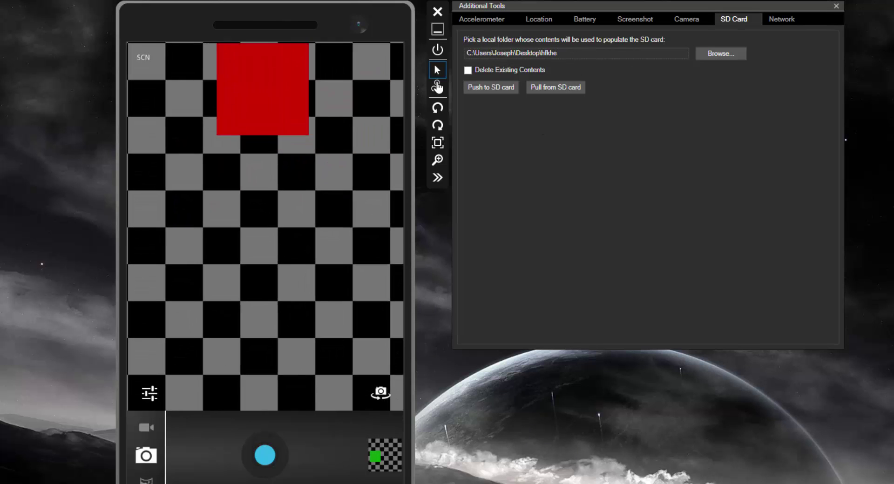
# Return the phone to its home screen and clear the local folder path in the SD card settings.
pyautogui.click(265, 482)
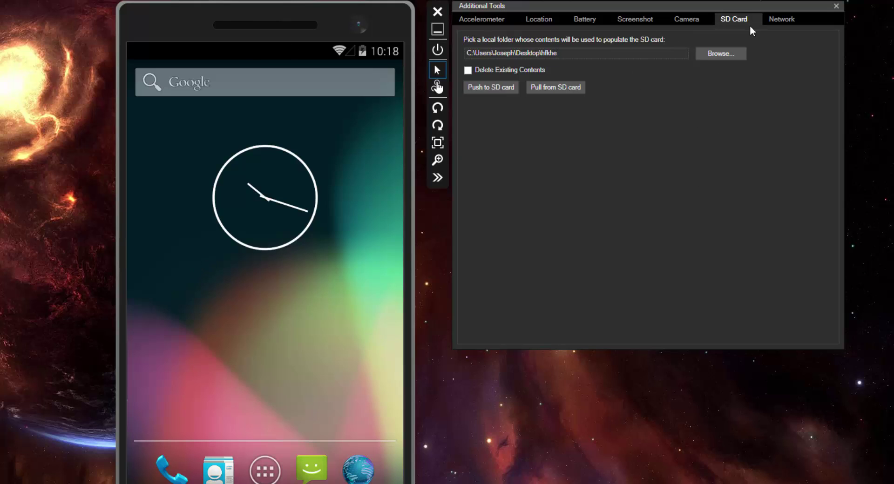
pyautogui.hotkey('ctrl', 'a')
pyautogui.press('BackSpace')
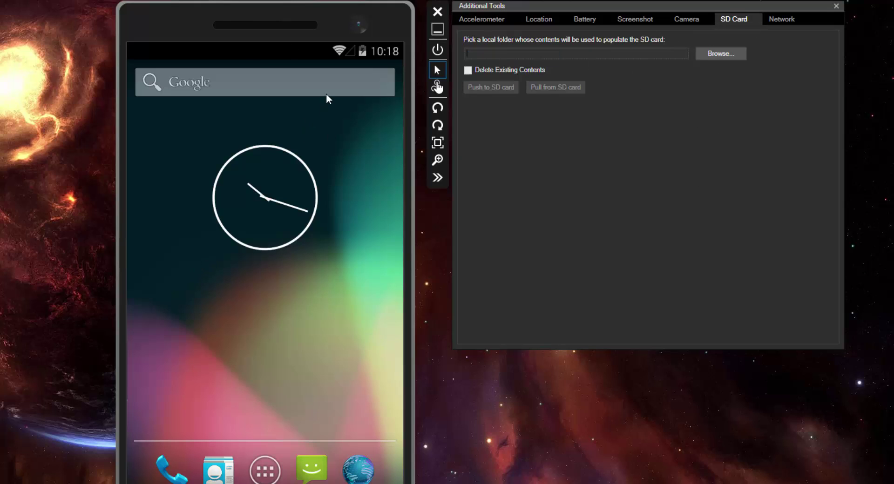
# Switch the network simulation to Cellular with network type 4G, toggling to Wi-Fi and back to Cellular.
pyautogui.click(784, 20)
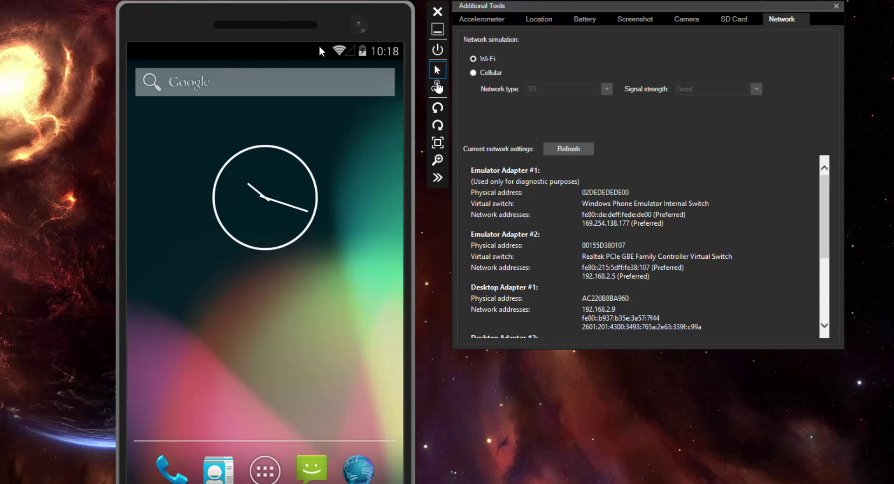
pyautogui.click(473, 72)
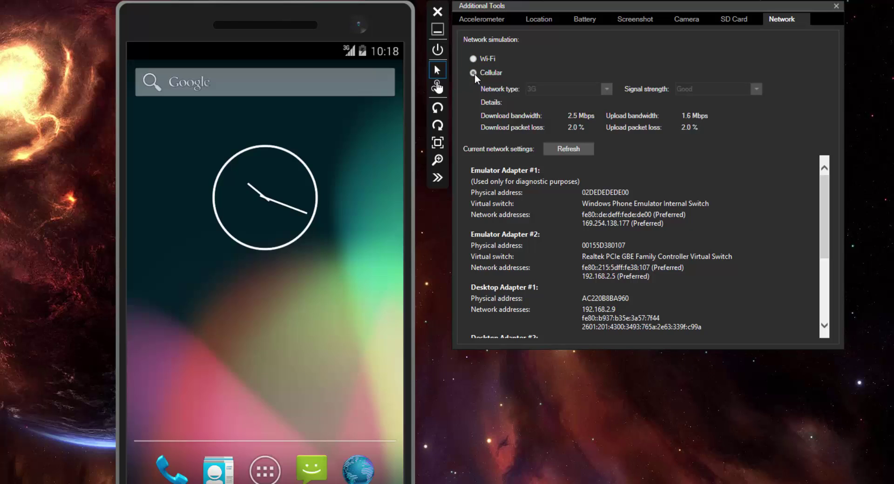
pyautogui.click(607, 89)
pyautogui.click(540, 124)
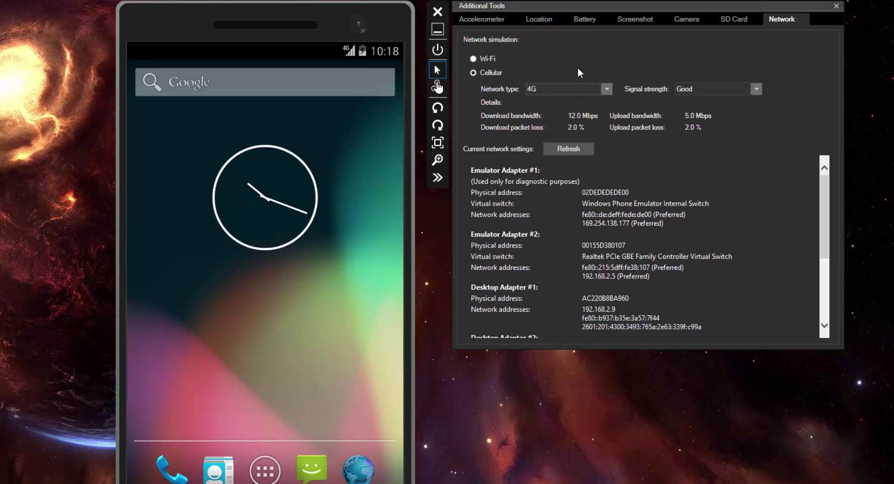
pyautogui.click(495, 58)
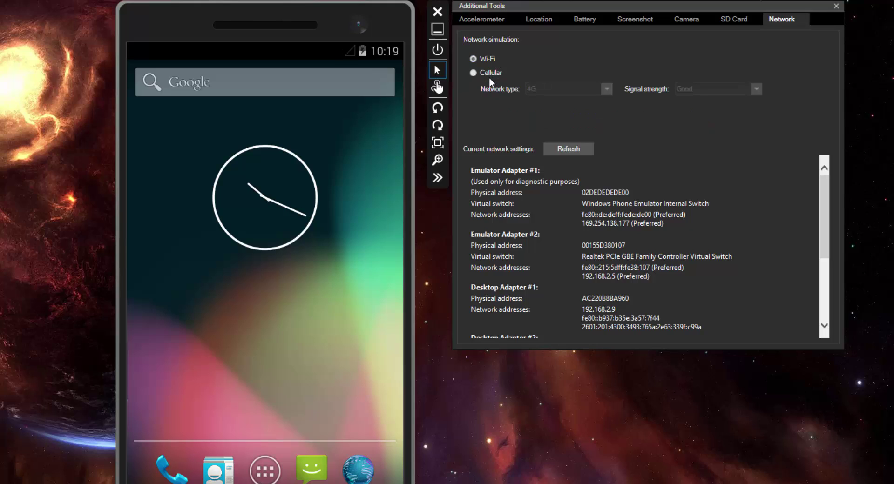
pyautogui.click(489, 74)
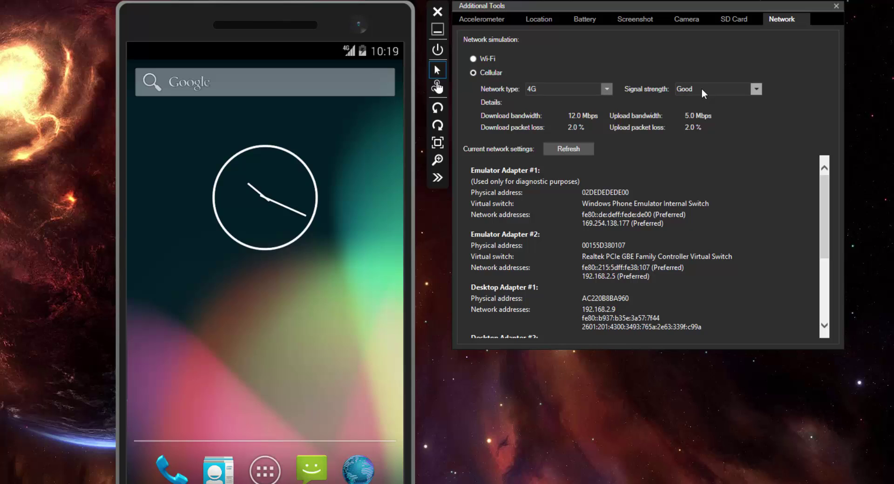
# Change the cellular network type to 3G and back to 4G, and set the signal strength to Poor.
pyautogui.click(606, 89)
pyautogui.click(539, 123)
pyautogui.click(604, 90)
pyautogui.click(537, 128)
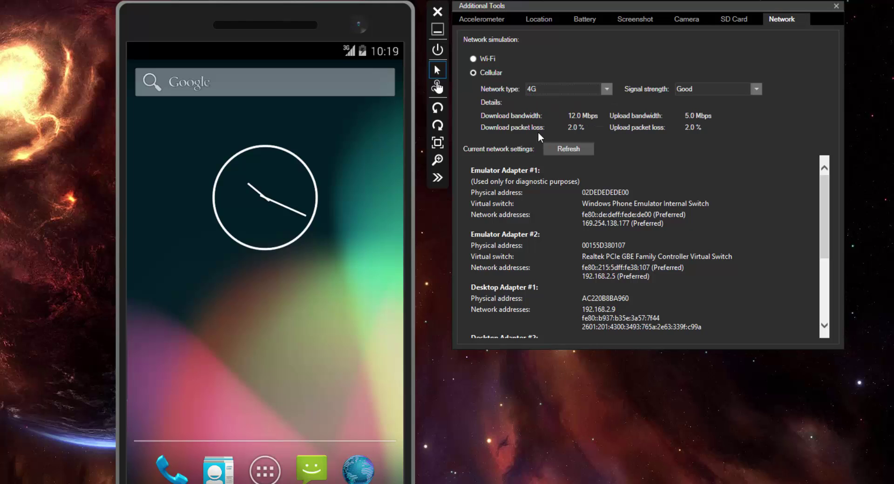
pyautogui.click(688, 87)
pyautogui.click(688, 123)
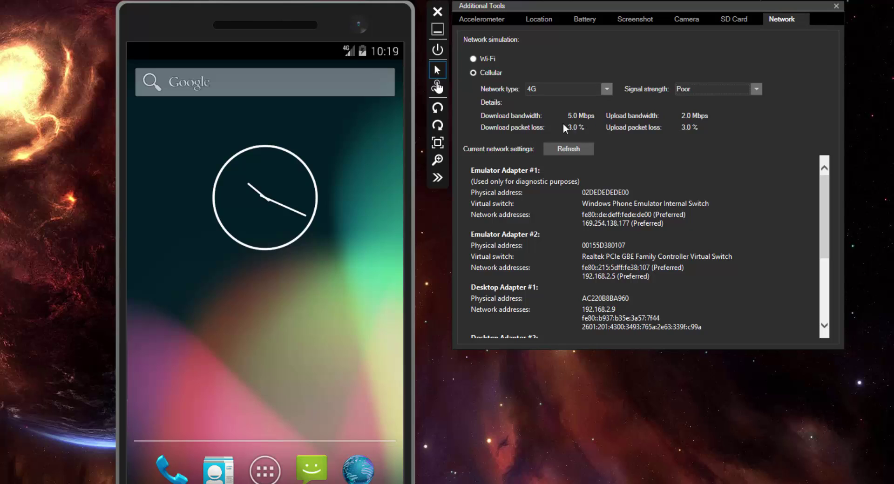
# Try the 2G network type, and set the cellular network to 3G with Good signal strength.
pyautogui.click(608, 93)
pyautogui.click(538, 111)
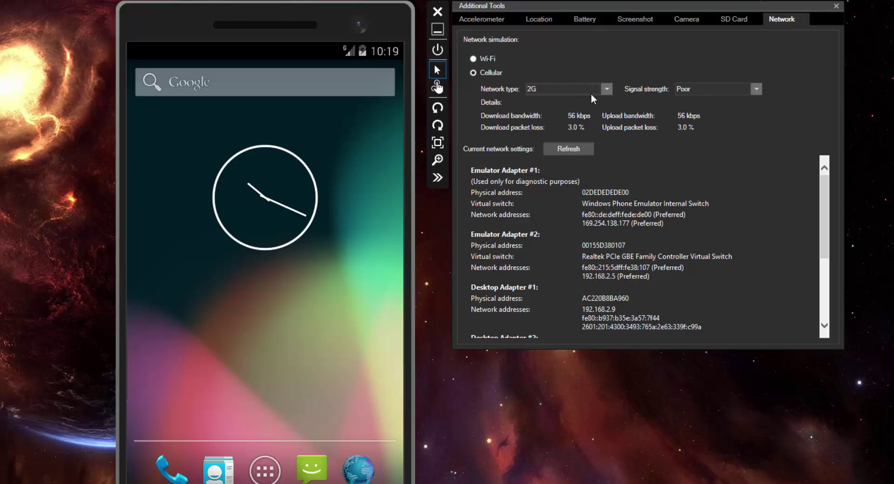
pyautogui.click(607, 88)
pyautogui.click(538, 121)
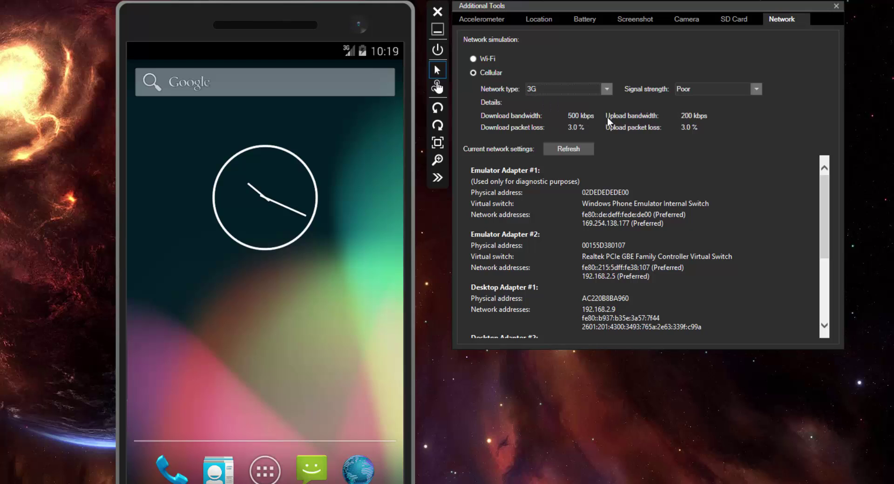
pyautogui.click(760, 88)
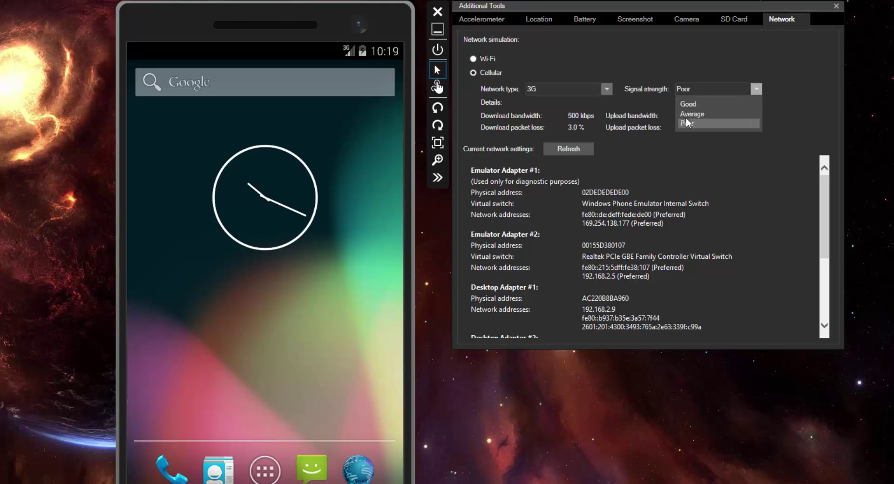
pyautogui.click(684, 101)
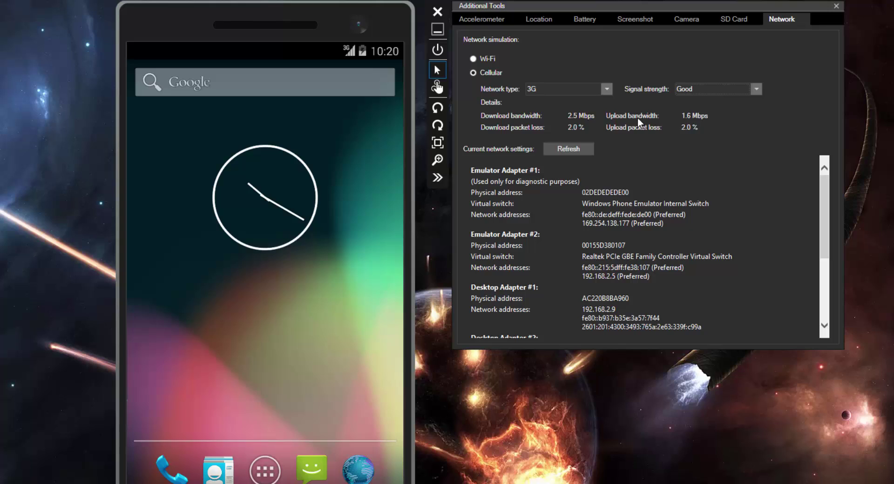
# Review the SD card, network adapter and camera settings, and close the Additional Tools window.
pyautogui.click(734, 19)
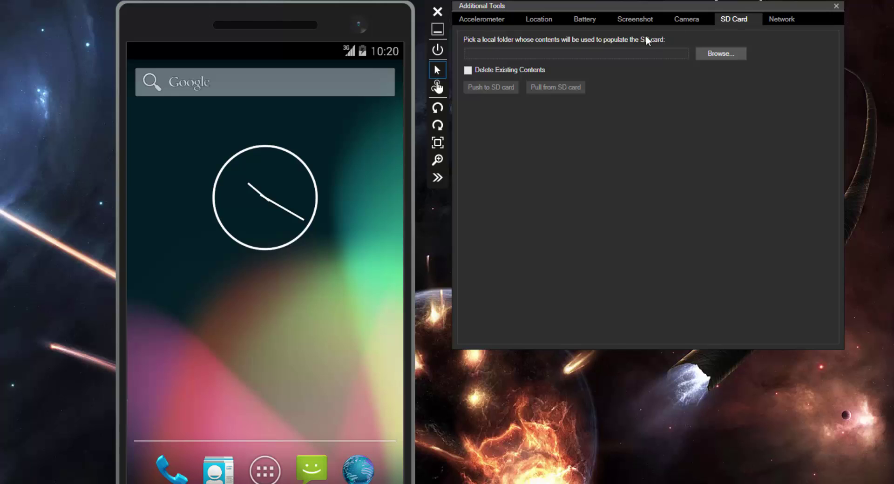
pyautogui.click(678, 20)
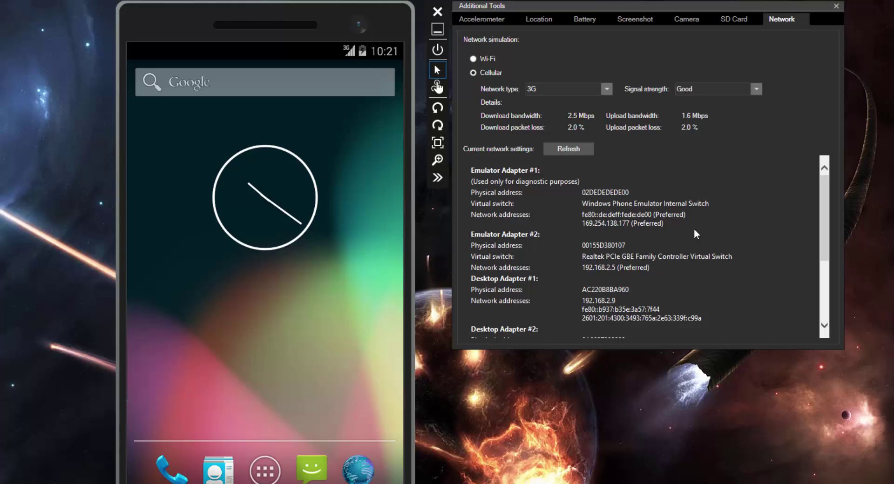
pyautogui.scroll(-3, 695, 223)
pyautogui.scroll(3, 694, 223)
pyautogui.click(676, 21)
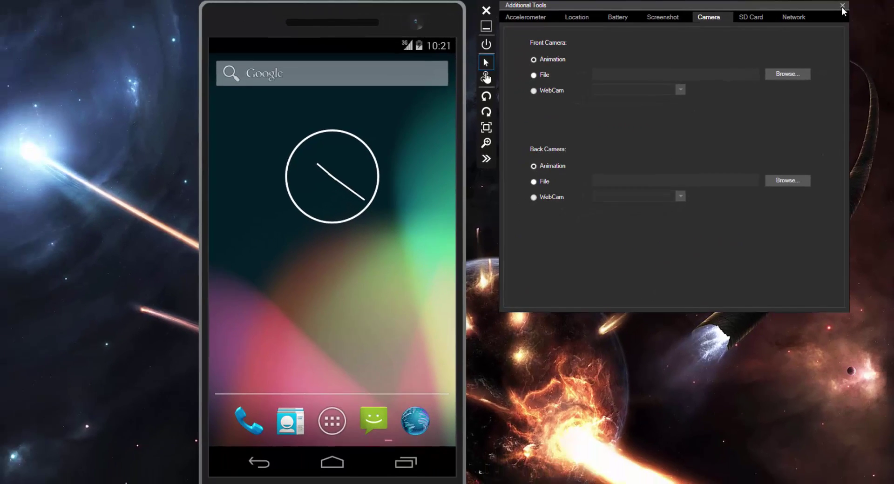
pyautogui.click(836, 6)
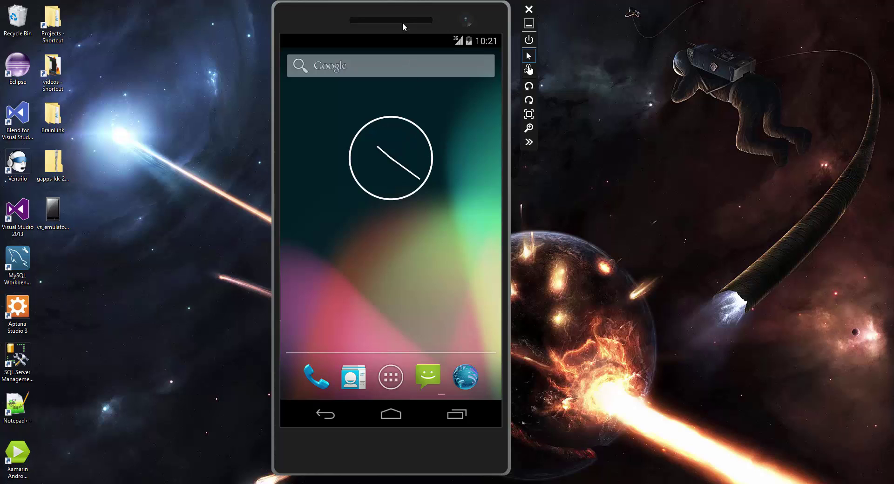
# Reposition the phone emulator near the middle of the desktop and browse its app list across to the widgets page.
pyautogui.moveTo(399, 17); pyautogui.dragTo(463, 17)
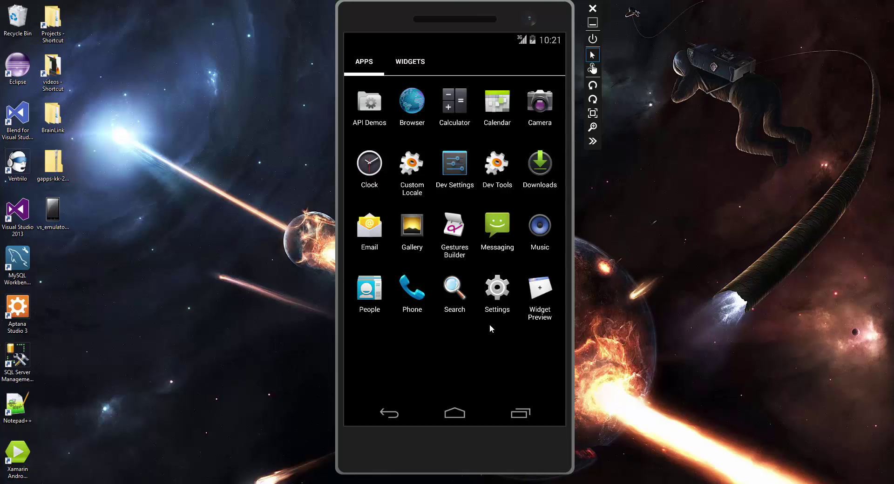
pyautogui.moveTo(446, 337); pyautogui.dragTo(310, 361)
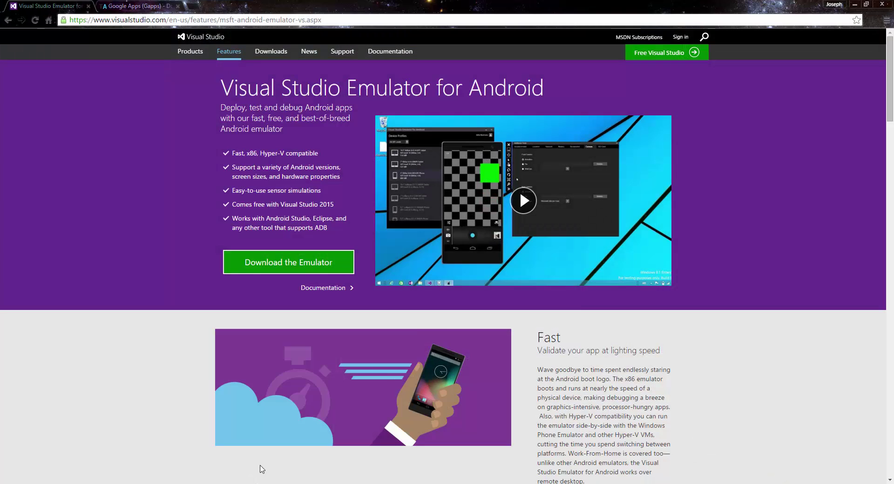
pyautogui.scroll(-13, 479, 250)
pyautogui.scroll(-4, 488, 263)
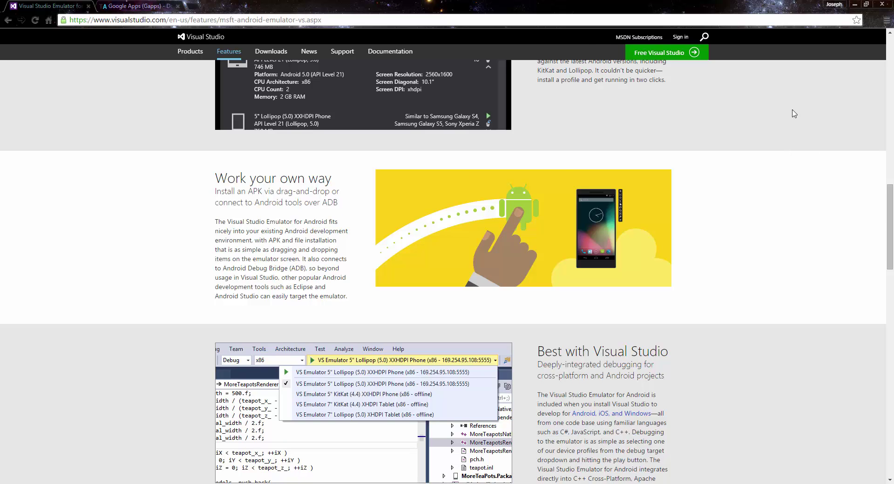
pyautogui.click(142, 6)
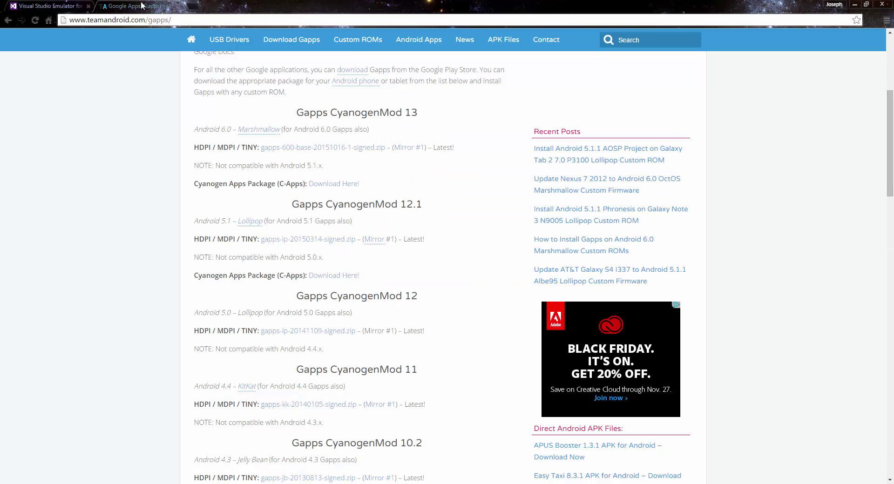
pyautogui.click(70, 19)
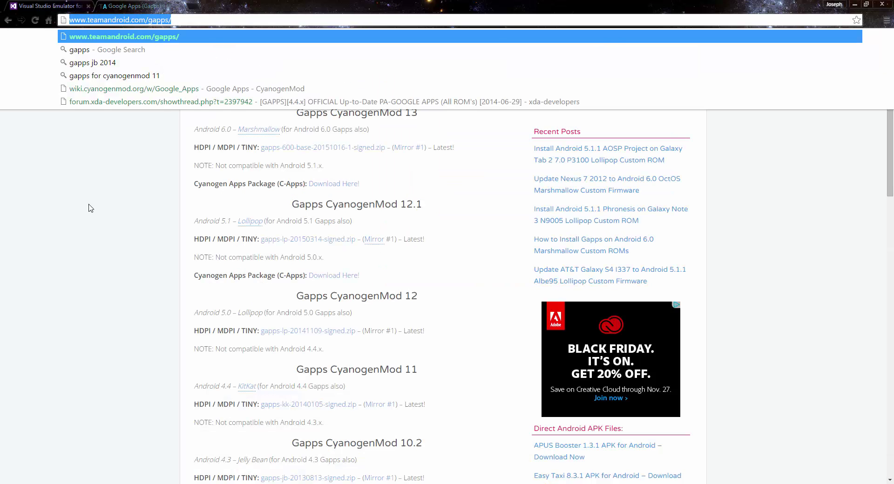
pyautogui.press('Return')
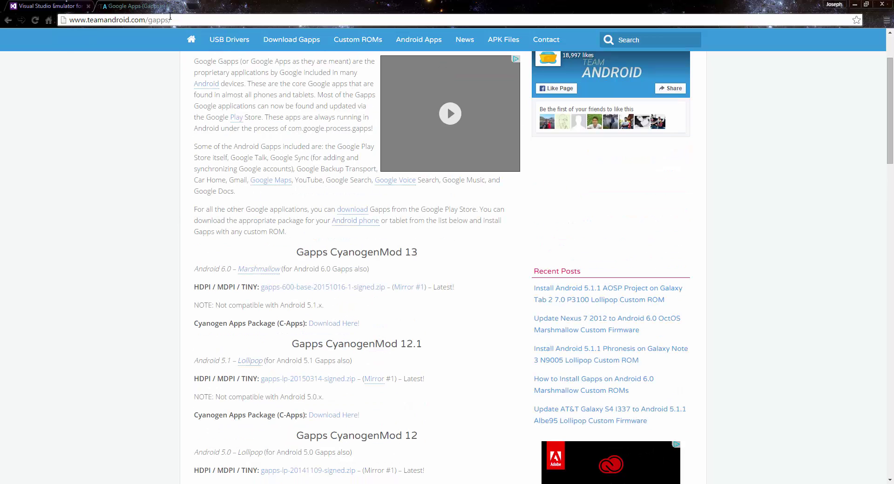
pyautogui.scroll(-2, 158, 152)
pyautogui.scroll(-4, 161, 153)
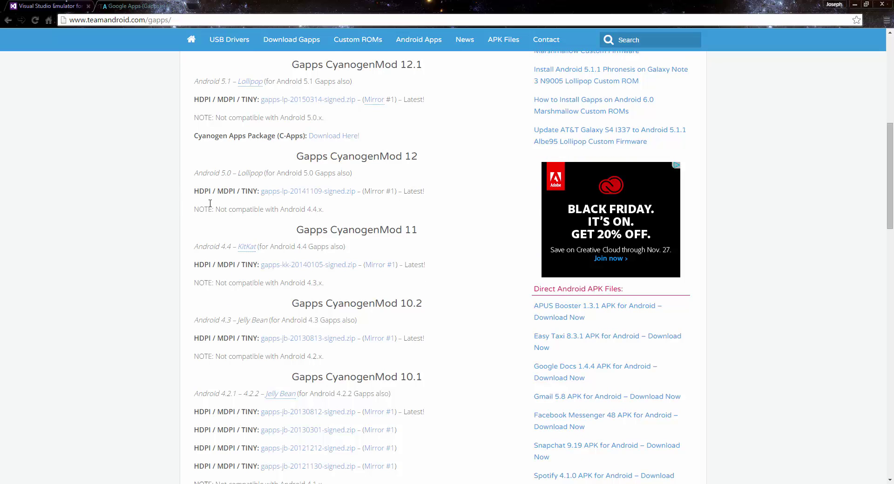
# Shrink the browser window and move it down to uncover the emulator, and show the phone's list of apps.
pyautogui.doubleClick(553, 2)
pyautogui.moveTo(536, 21); pyautogui.dragTo(536, 349)
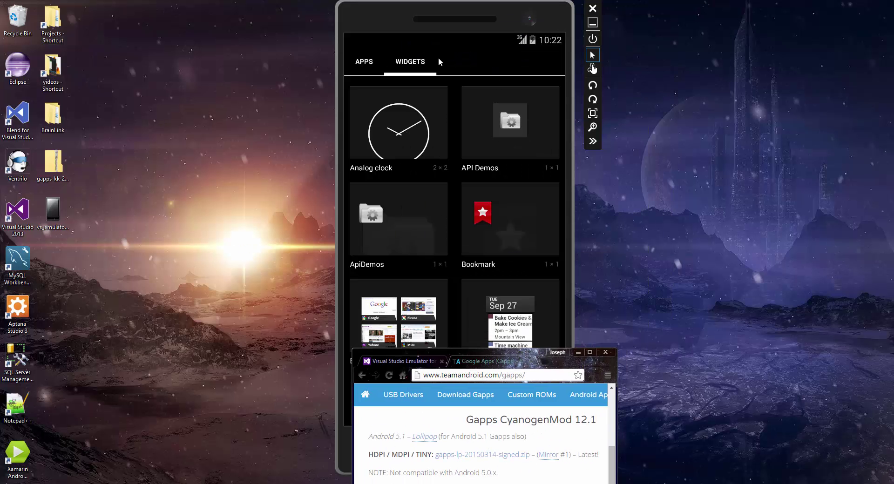
pyautogui.click(363, 59)
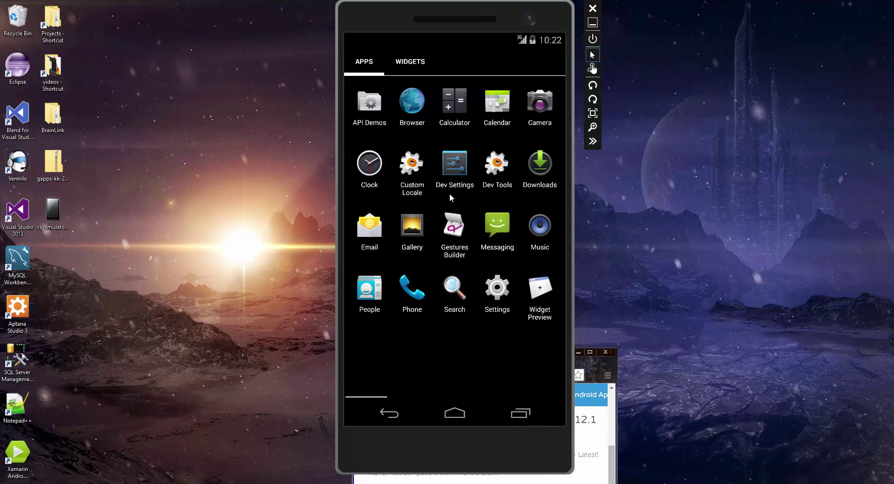
# Maximise the browser, locate the Gapps CyanogenMod 11 download for Android 4.4 KitKat on the page, and minimise the browser.
pyautogui.click(599, 364)
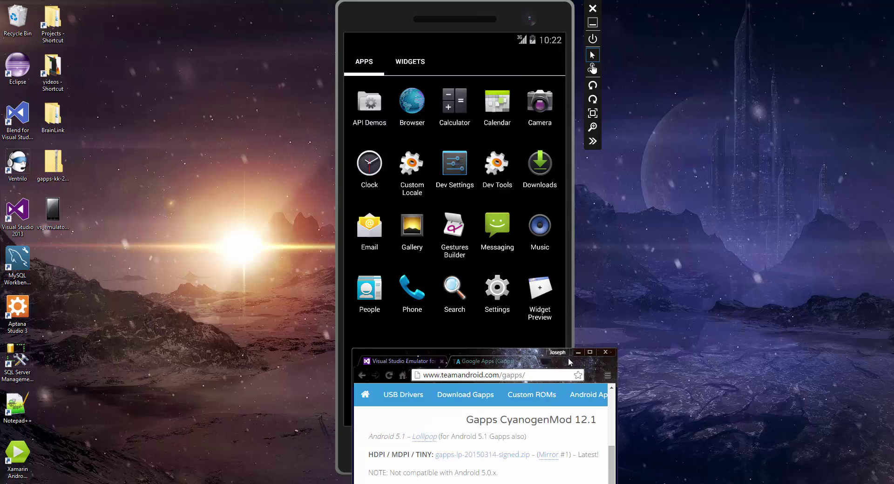
pyautogui.doubleClick(517, 353)
pyautogui.scroll(-3, 251, 327)
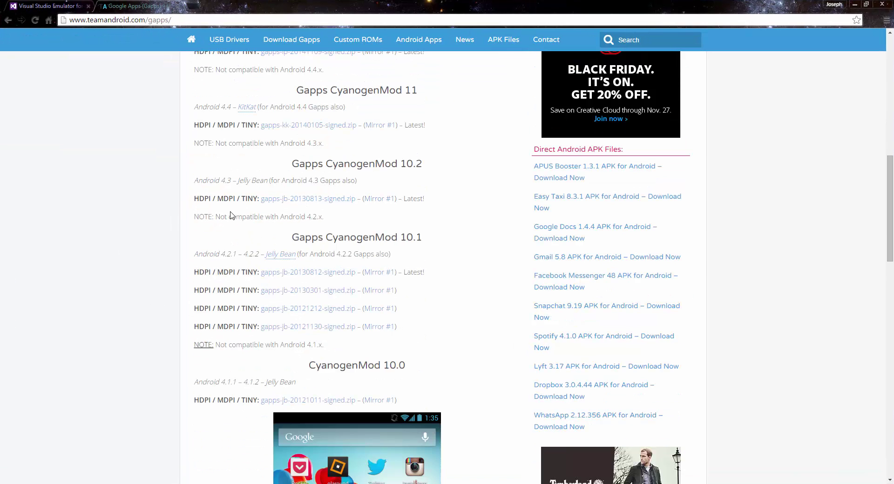
pyautogui.scroll(2, 262, 211)
pyautogui.scroll(1, 251, 155)
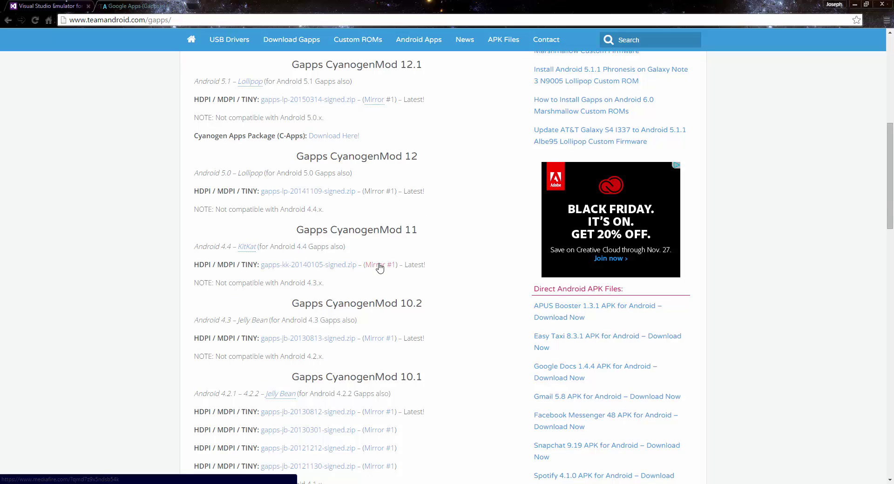
pyautogui.click(855, 5)
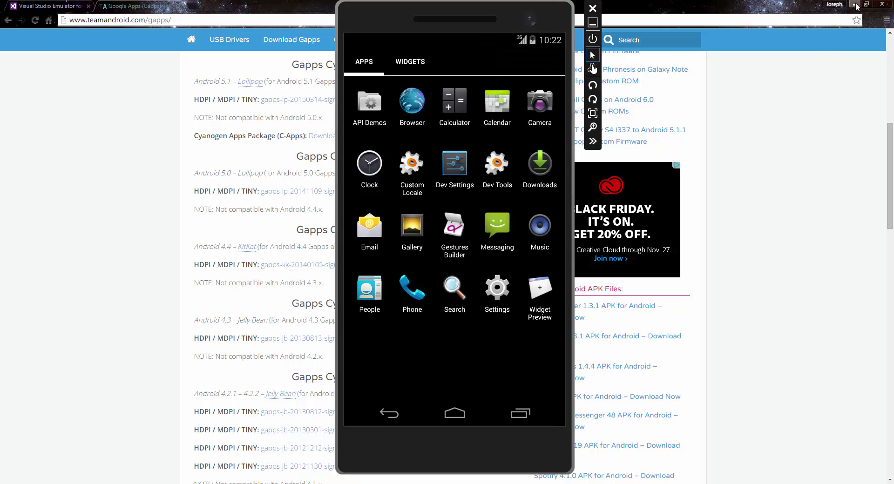
# Return the phone to its home screen and install gapps-kk-20140105-signed.zip from the desktop onto it, using the install and shut down option.
pyautogui.click(62, 167)
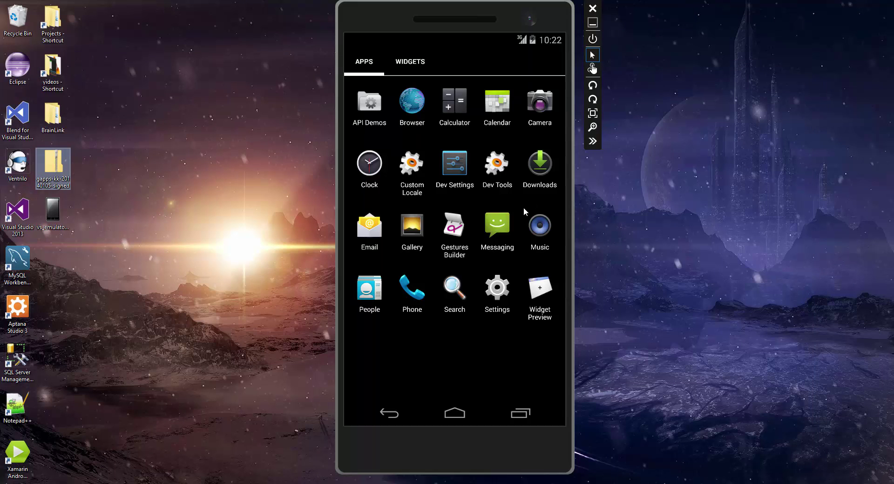
pyautogui.click(449, 413)
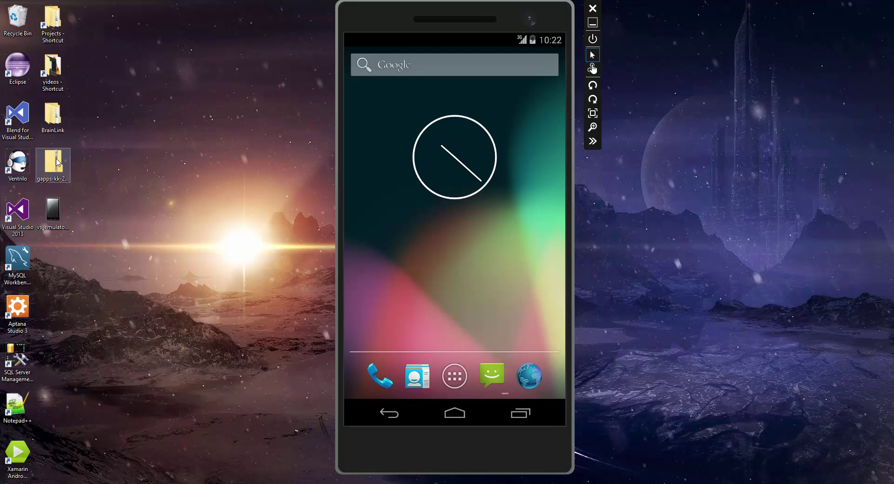
pyautogui.moveTo(57, 162); pyautogui.dragTo(437, 215)
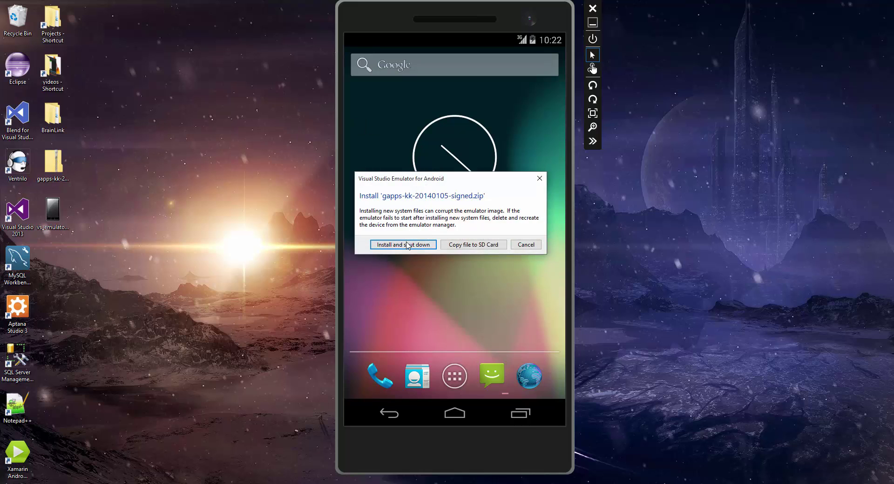
pyautogui.click(403, 245)
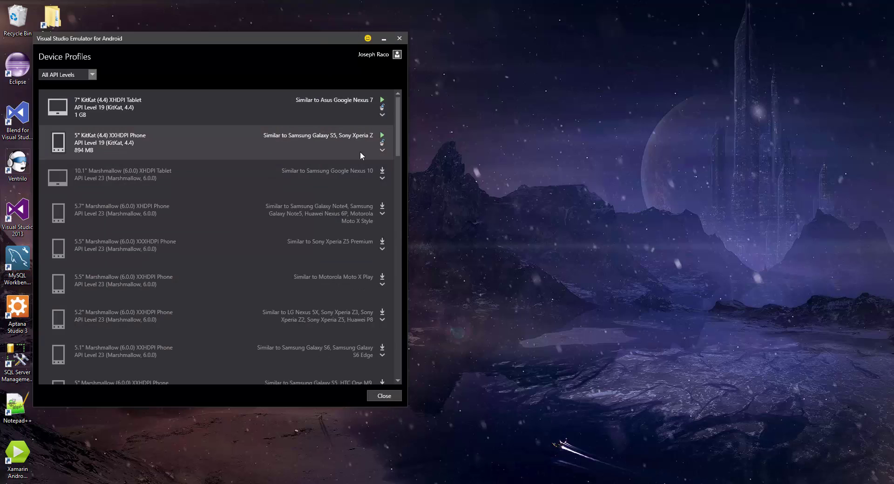
# Start the 5" KitKat (4.4) XXHDPI Phone profile again, unlock the phone, and check its notifications.
pyautogui.click(382, 135)
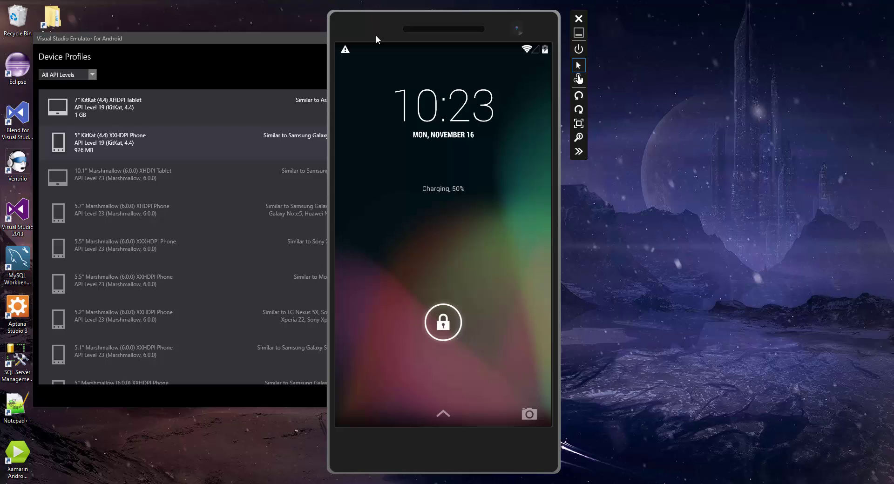
pyautogui.moveTo(454, 316); pyautogui.dragTo(458, 156)
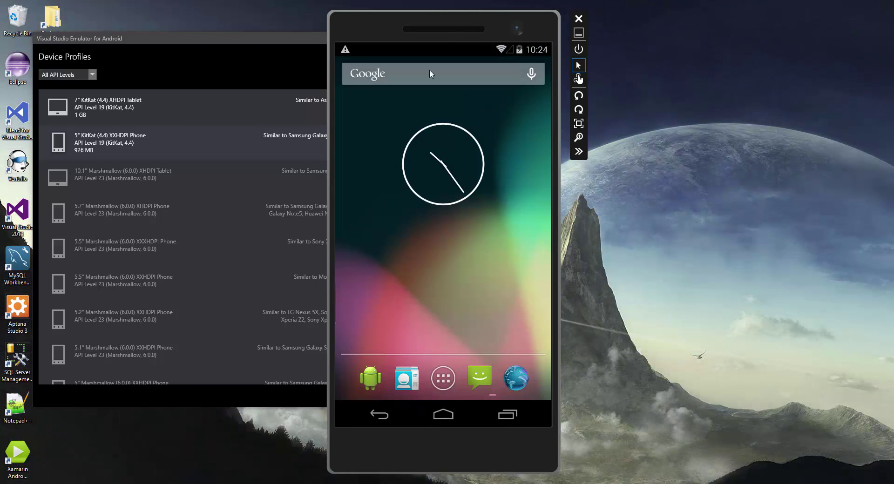
pyautogui.moveTo(384, 49); pyautogui.dragTo(388, 325)
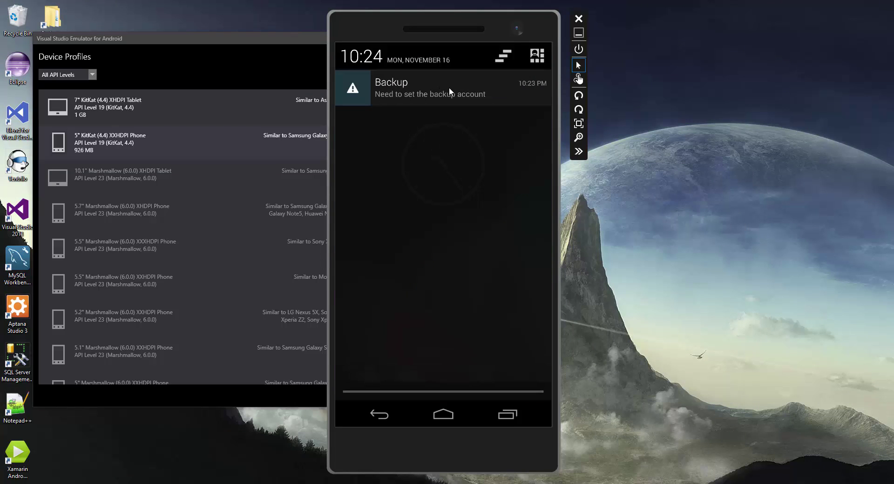
pyautogui.moveTo(440, 386); pyautogui.dragTo(441, 81)
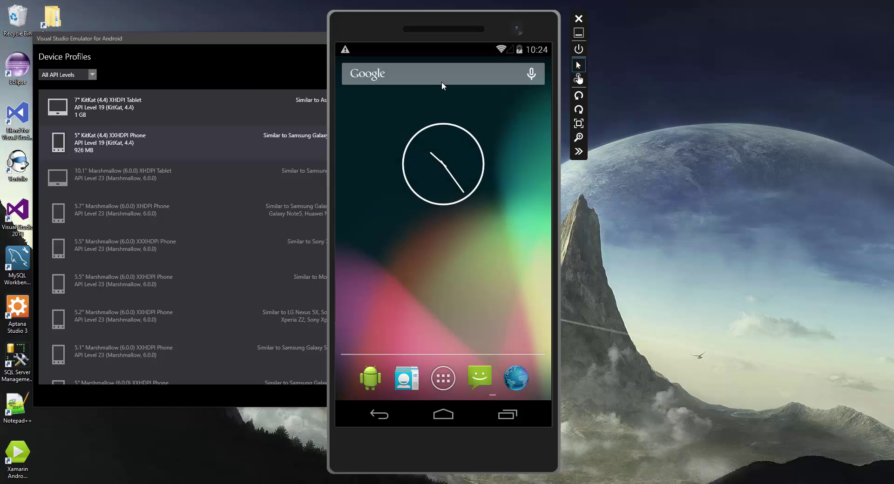
# Launch the Play Store from the phone's app list, and return to the home screen without adding a Google account.
pyautogui.click(443, 384)
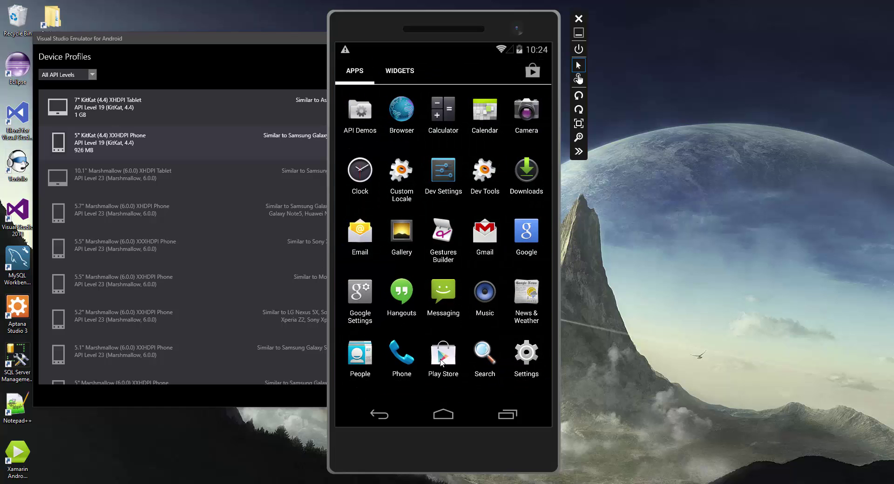
pyautogui.click(440, 359)
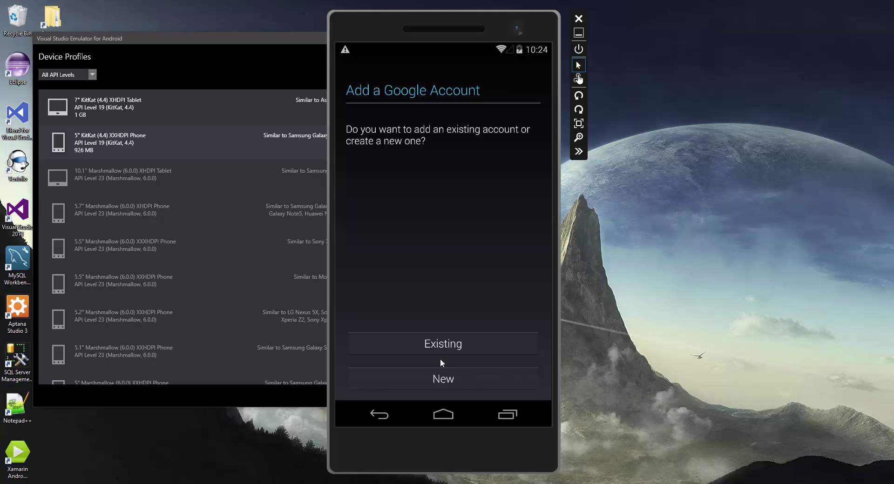
pyautogui.click(443, 414)
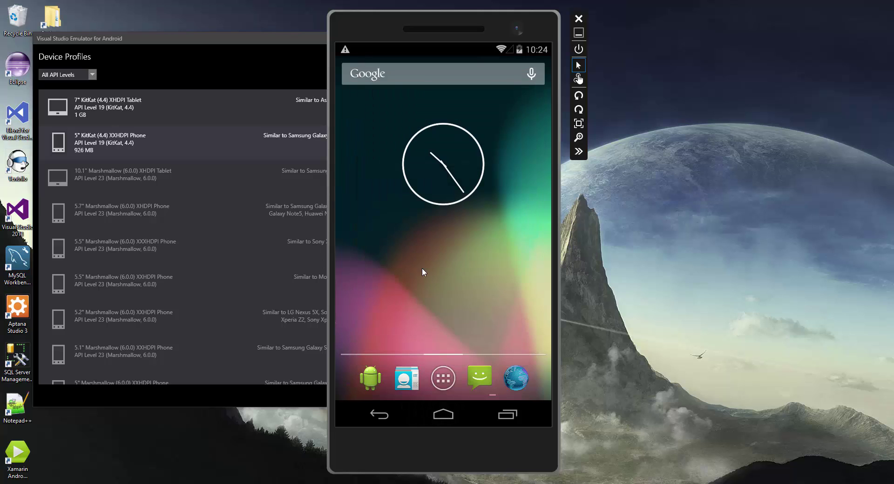
# Show the phone's app list again and browse across its pages and back to the first one.
pyautogui.click(450, 380)
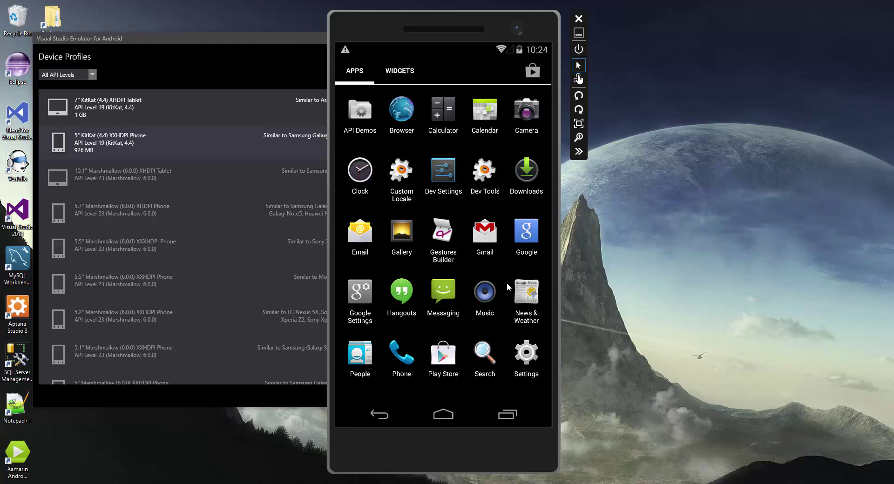
pyautogui.moveTo(506, 283); pyautogui.dragTo(372, 235)
pyautogui.moveTo(398, 307); pyautogui.dragTo(599, 301)
# Search Windows for regedit and launch the Registry Editor.
pyautogui.press('super+s')
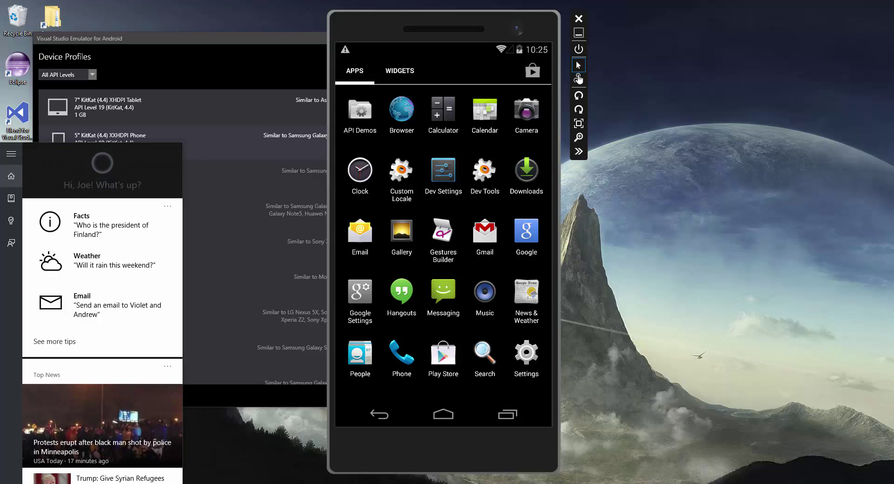
pyautogui.write('re')
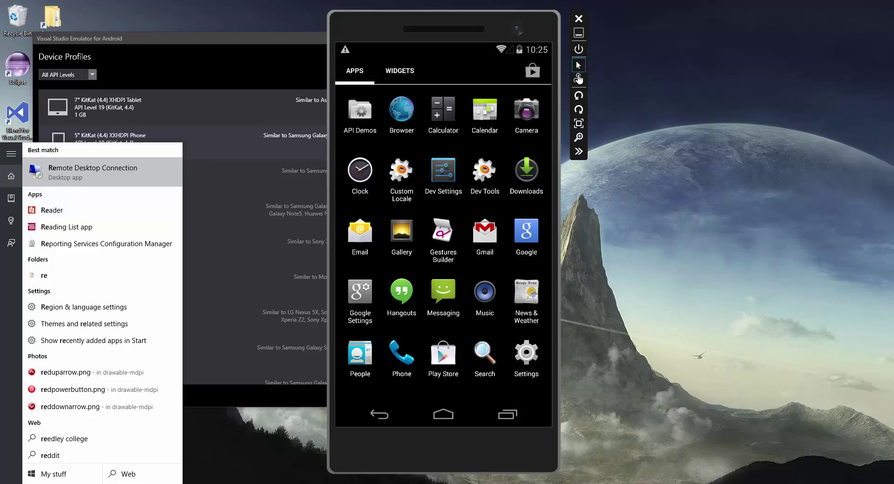
pyautogui.write('g')
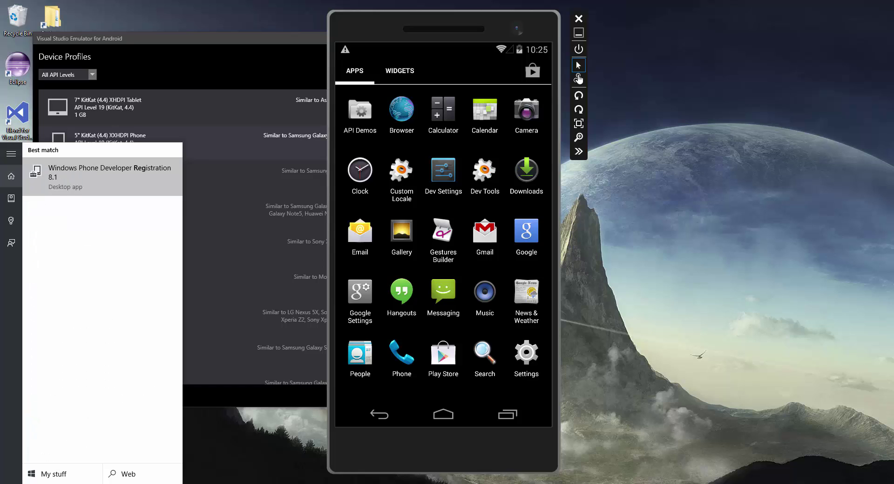
pyautogui.write('edit')
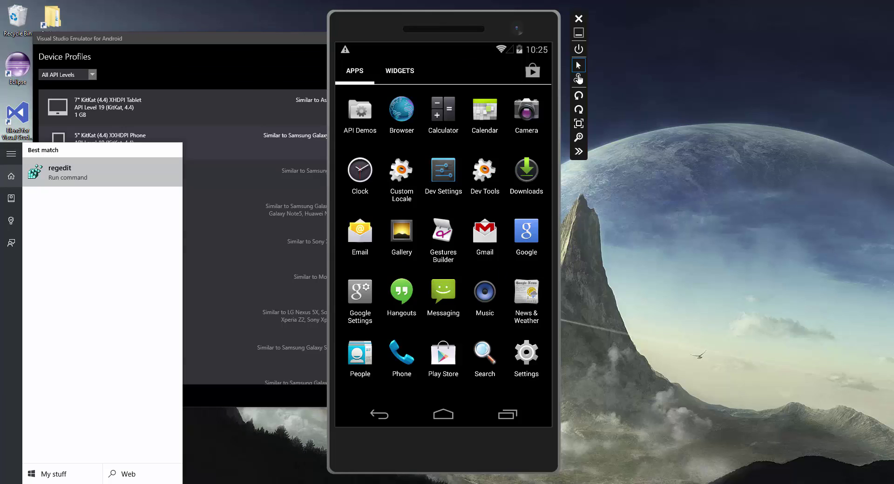
pyautogui.press('Return')
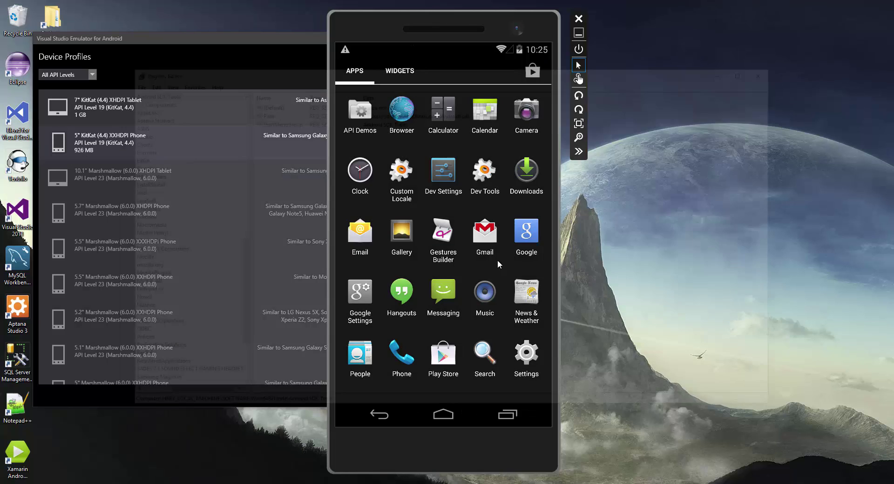
# Maximise the Registry Editor and widen the key tree so the full key names can be read.
pyautogui.moveTo(237, 244); pyautogui.dragTo(238, 121)
pyautogui.doubleClick(227, 74)
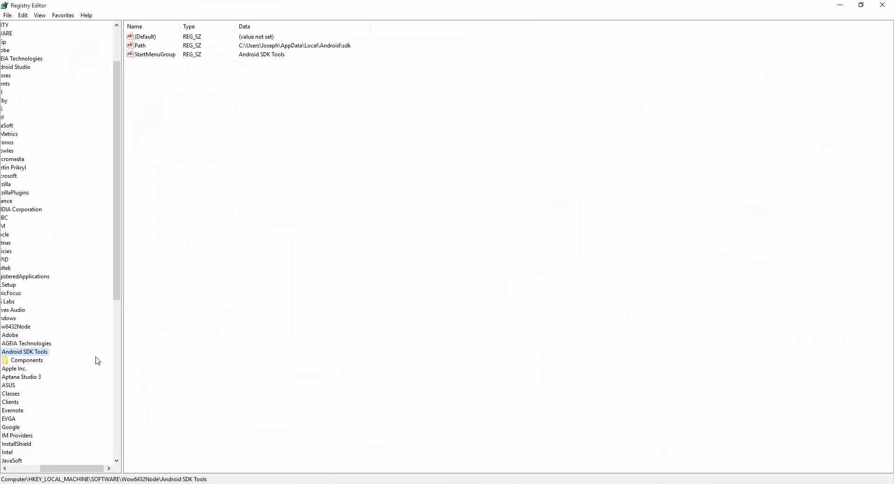
pyautogui.moveTo(93, 467); pyautogui.dragTo(61, 468)
pyautogui.moveTo(122, 373); pyautogui.dragTo(199, 373)
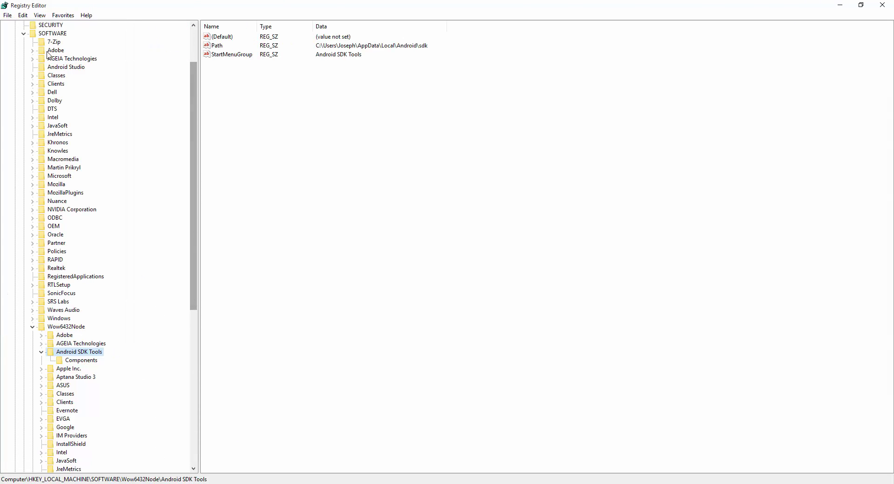
# Navigate through HKEY_LOCAL_MACHINE, SOFTWARE and Wow6432Node to the Android SDK Tools key.
pyautogui.scroll(1, 194, 55)
pyautogui.scroll(2, 195, 54)
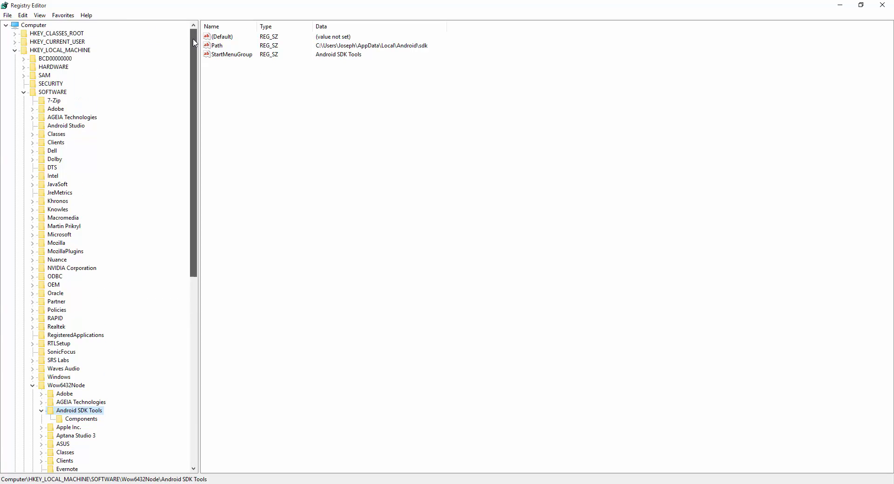
pyautogui.click(76, 51)
pyautogui.click(51, 92)
pyautogui.scroll(-1, 58, 195)
pyautogui.click(66, 361)
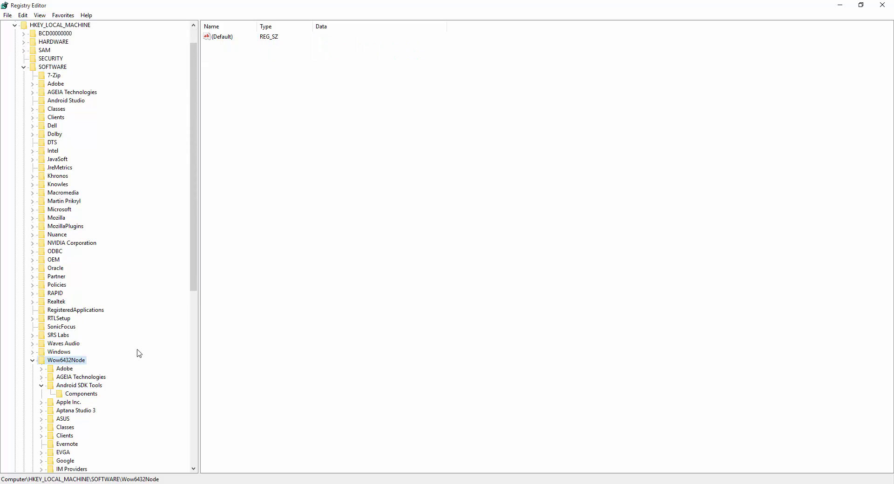
pyautogui.scroll(-1, 134, 354)
pyautogui.click(95, 361)
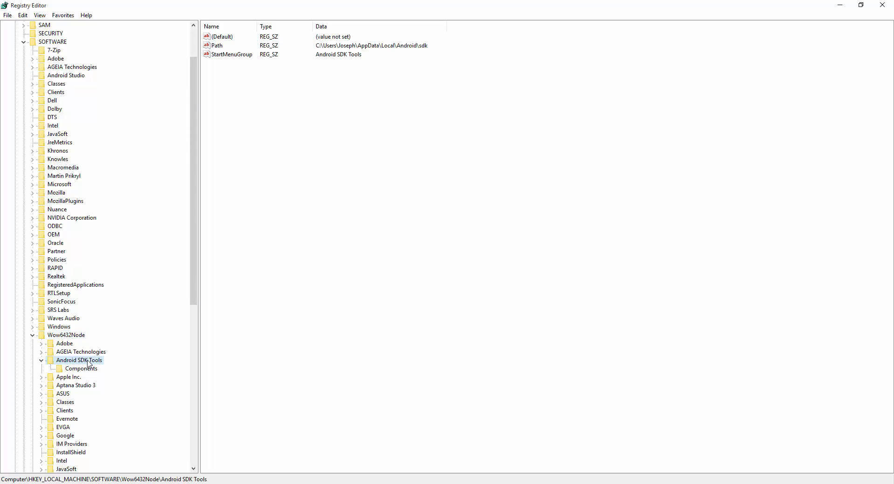
# Open the Path value of the Android SDK Tools key for editing and highlight its SDK folder path.
pyautogui.click(221, 46)
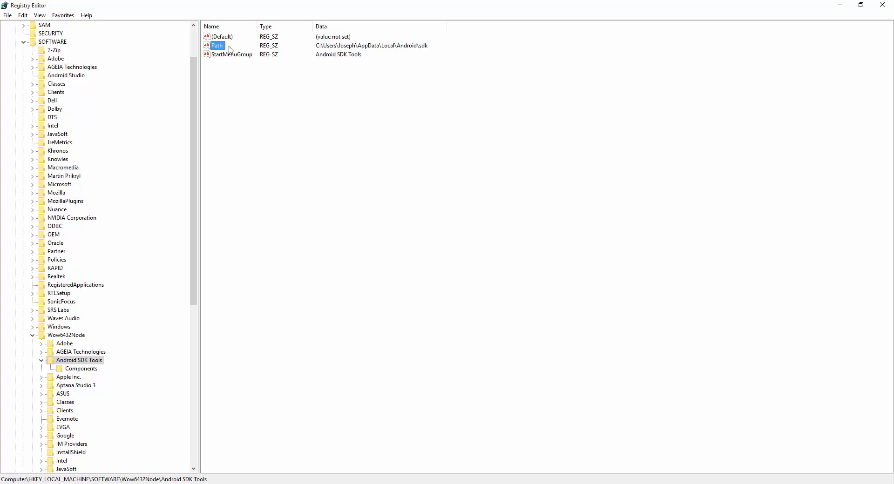
pyautogui.rightClick(220, 47)
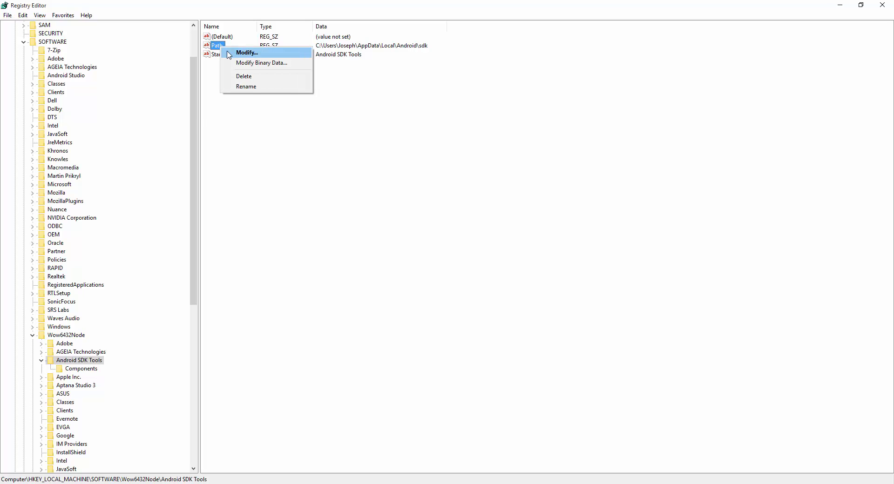
pyautogui.click(247, 52)
pyautogui.moveTo(135, 92); pyautogui.dragTo(29, 109)
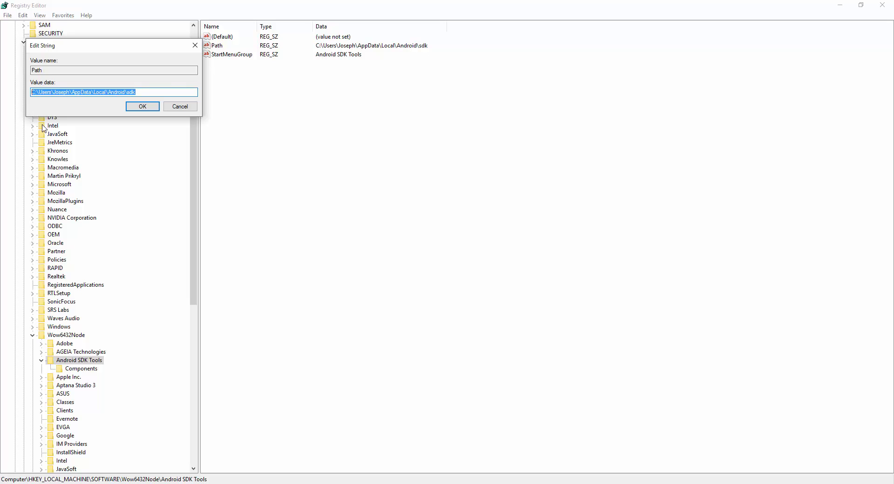
pyautogui.click(154, 92)
pyautogui.moveTo(154, 92); pyautogui.dragTo(43, 86)
pyautogui.click(147, 92)
pyautogui.doubleClick(146, 92)
# Switch to the Visual Studio Emulator for Android, look through the device profiles to the end of the list, and return to the Registry Editor.
pyautogui.click(499, 483)
pyautogui.scroll(-6, 104, 243)
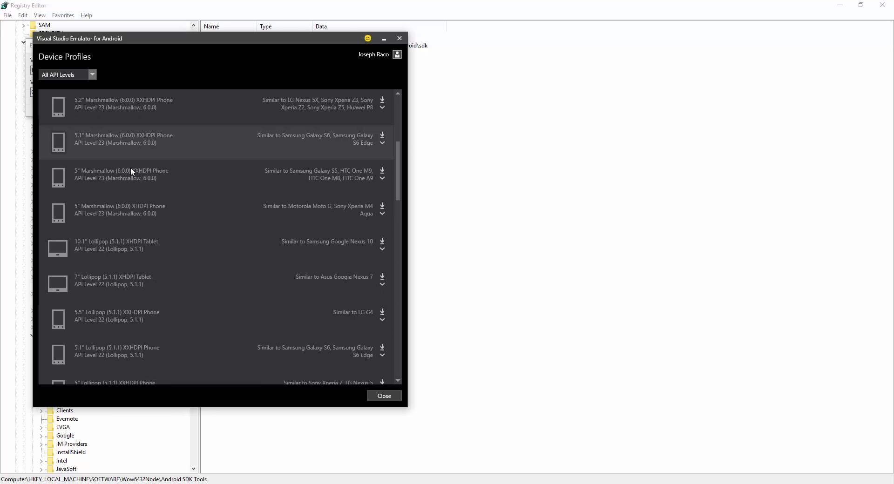
pyautogui.scroll(-10, 124, 237)
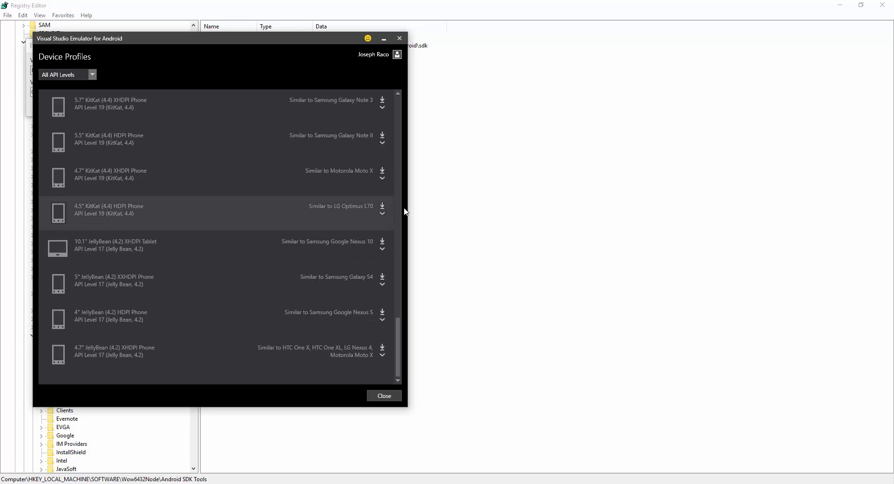
pyautogui.click(461, 229)
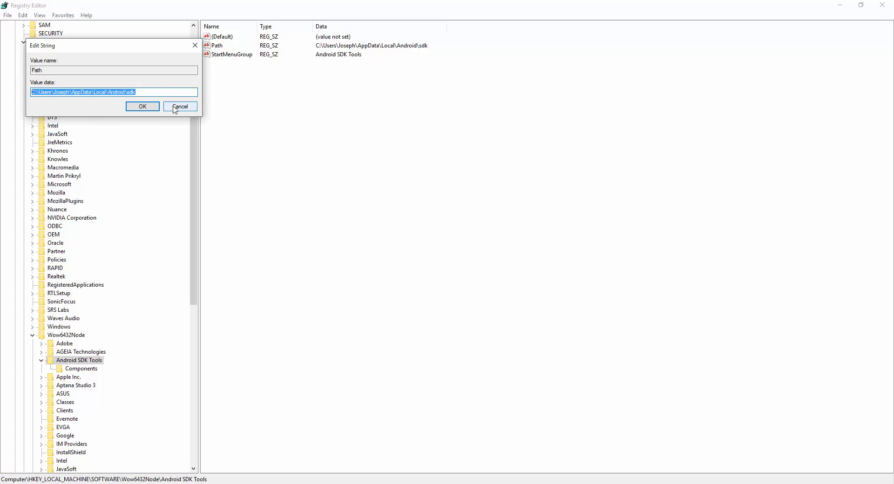
# Cancel the Path value edit and close the Registry Editor.
pyautogui.click(577, 483)
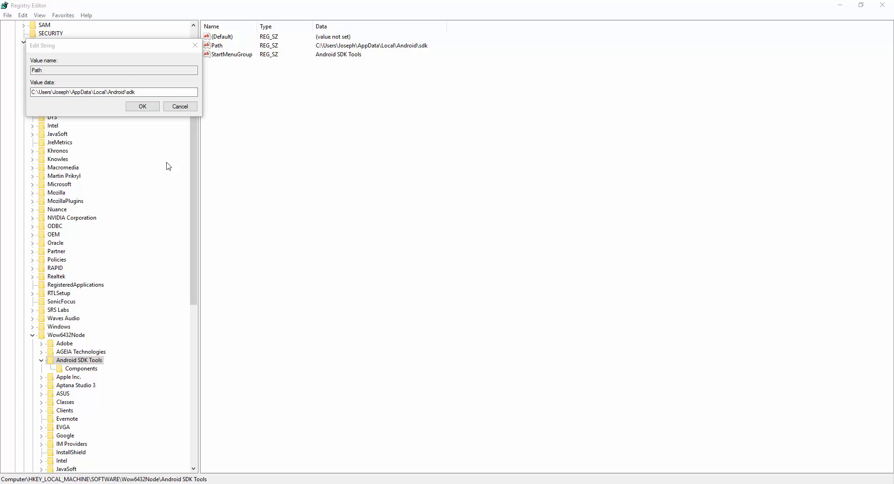
pyautogui.click(183, 107)
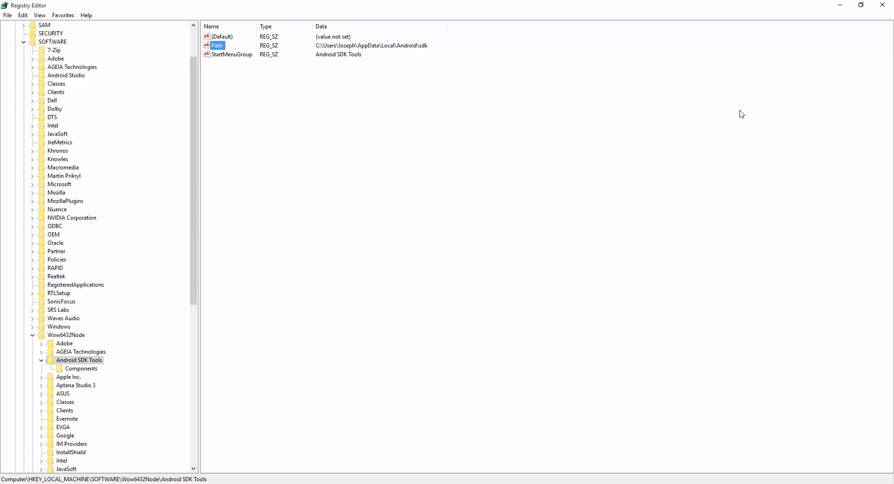
pyautogui.click(882, 5)
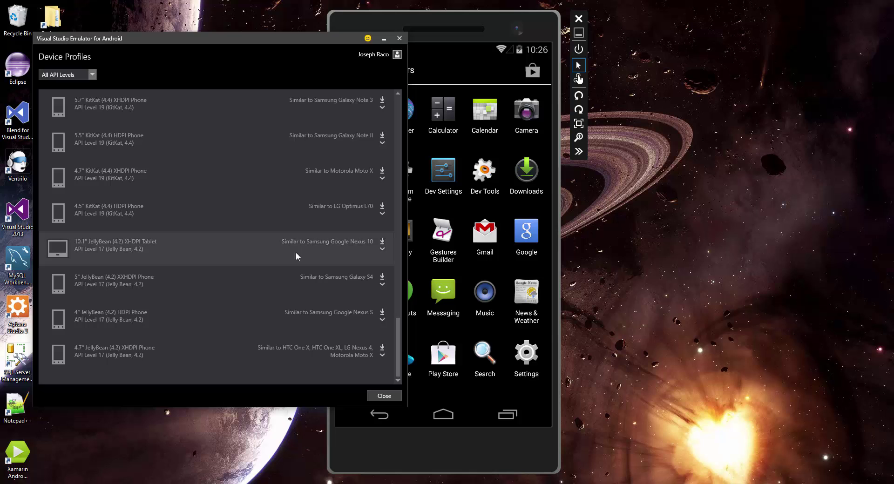
# Look through the emulator's device profiles and its API level filter choices, and close the device profiles window.
pyautogui.scroll(10, 353, 287)
pyautogui.scroll(-6, 353, 289)
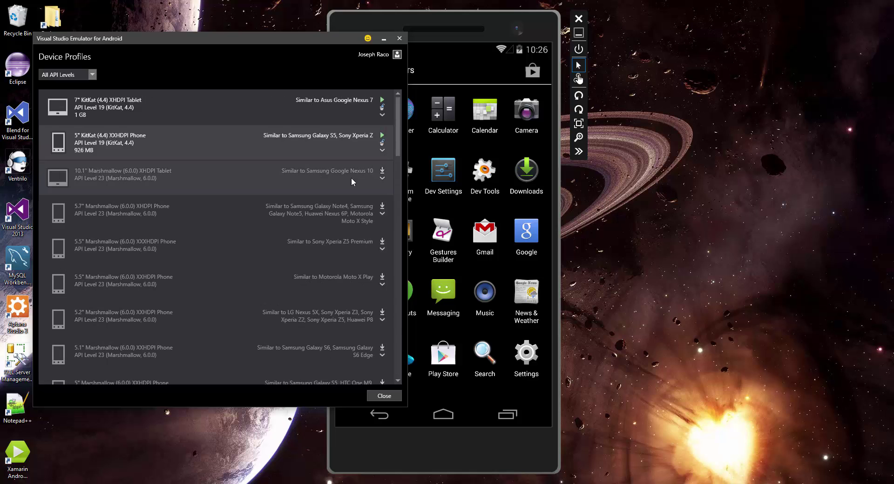
pyautogui.scroll(-5, 201, 268)
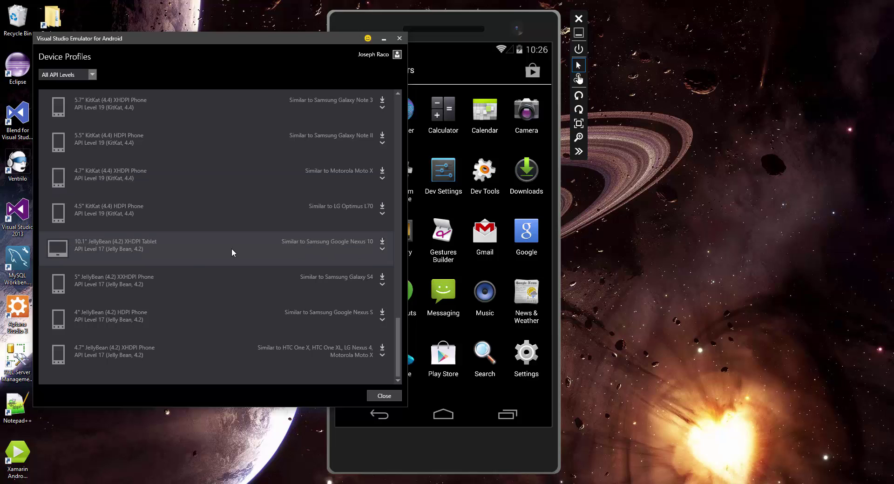
pyautogui.moveTo(401, 371); pyautogui.dragTo(399, 149)
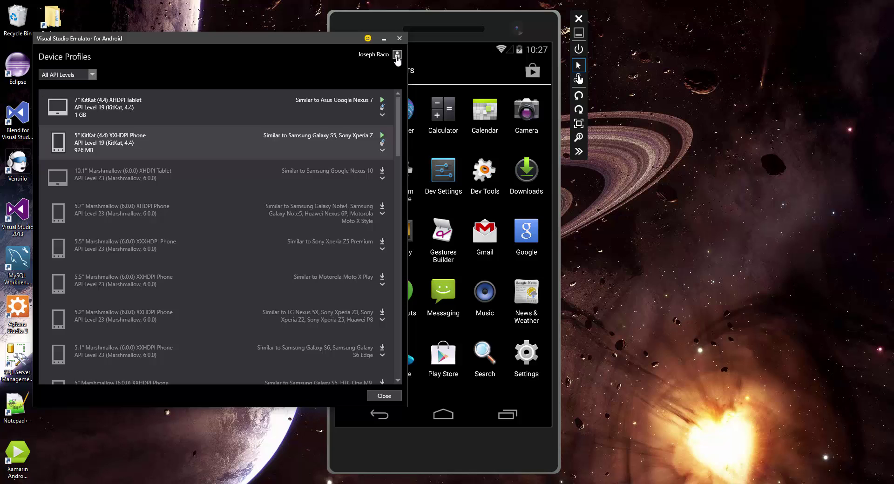
pyautogui.click(93, 75)
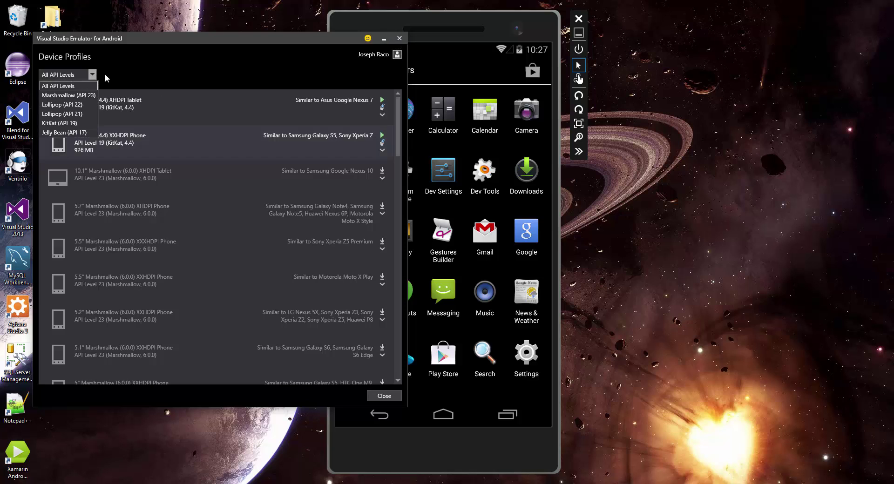
pyautogui.click(254, 79)
pyautogui.click(399, 38)
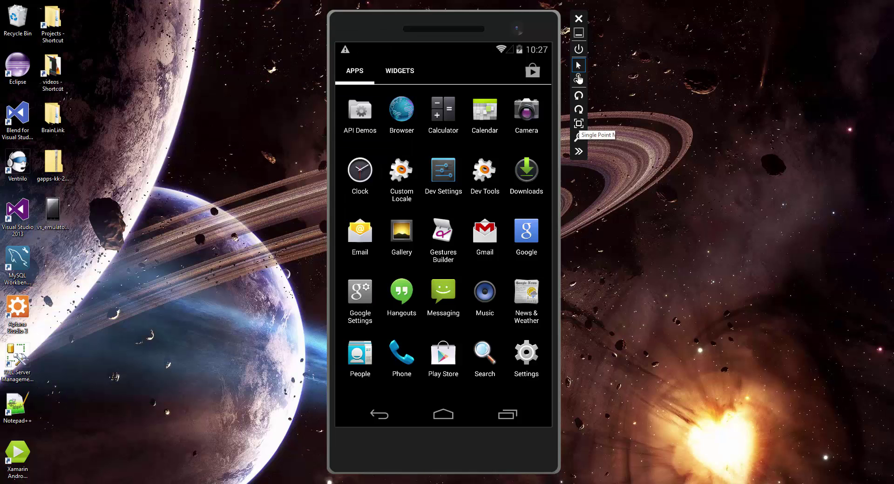
# Switch to Visual Studio, view the available debug target devices for the SignalR project, and dismiss the list.
pyautogui.moveTo(893, 138); pyautogui.dragTo(468, 1)
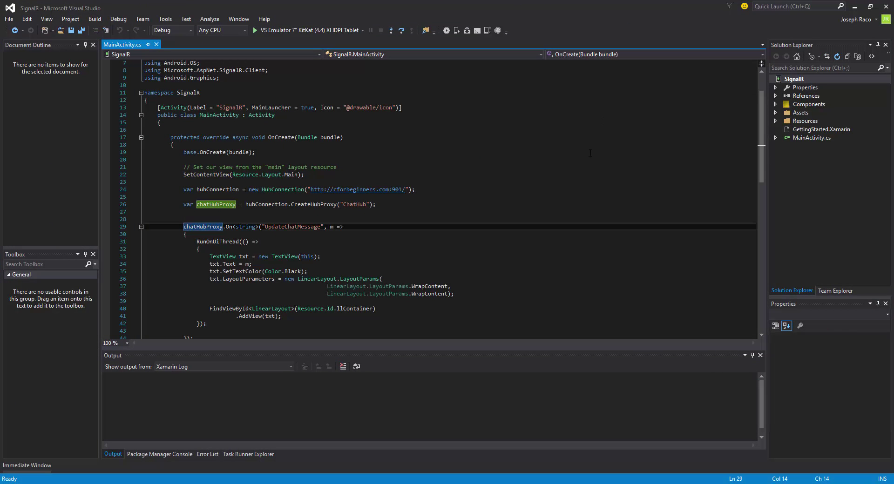
pyautogui.click(362, 30)
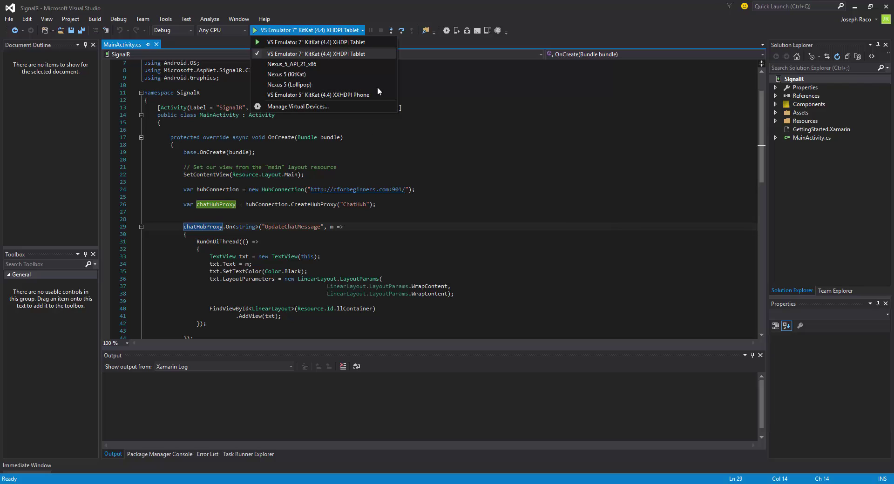
pyautogui.click(346, 123)
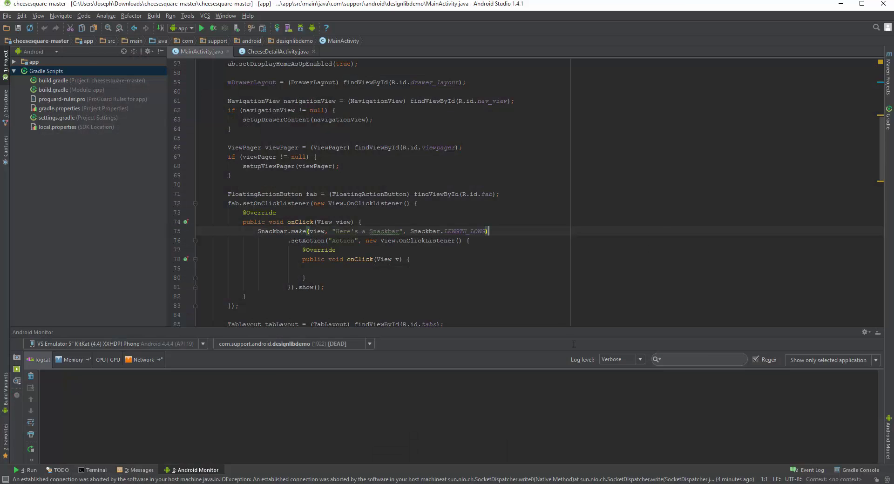
# Exit Android Studio with the cheesesquare-master project open, and start Android Studio again.
pyautogui.click(883, 4)
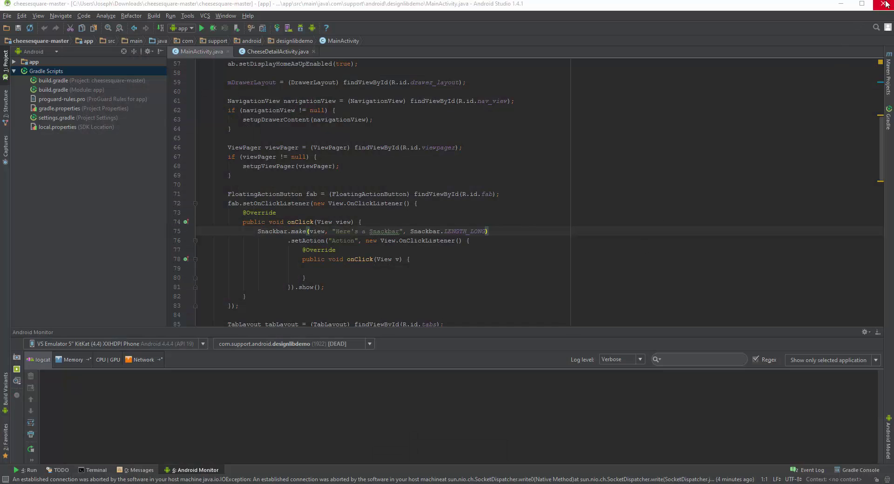
pyautogui.click(461, 259)
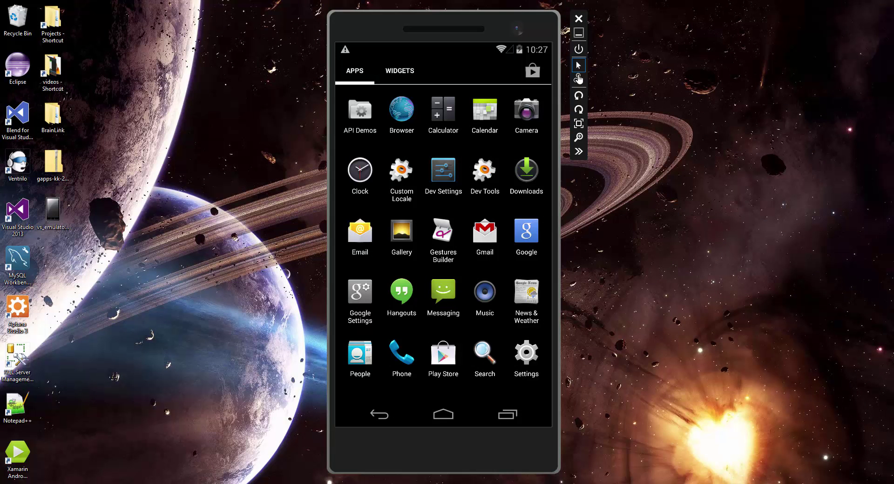
pyautogui.rightClick(331, 483)
pyautogui.click(332, 459)
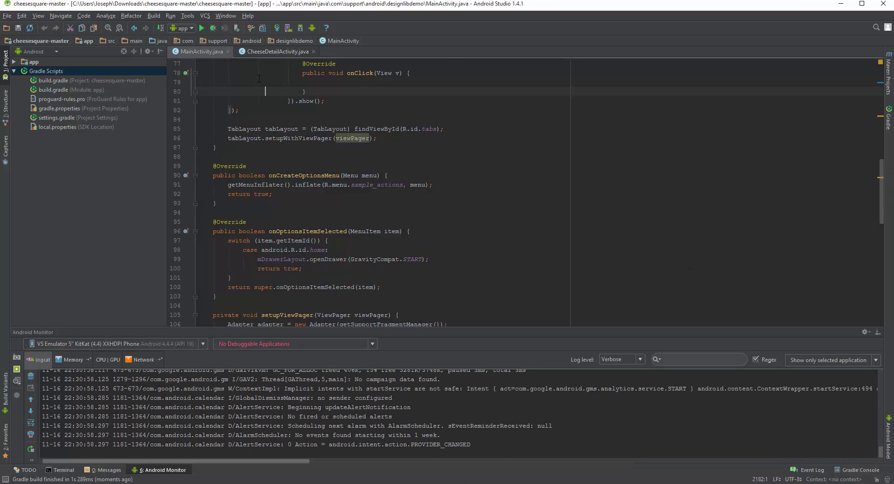
# Run the app on the running VS Emulator 5" KitKat (4.4) XXHDPI Phone and accept Google's app verification.
pyautogui.click(201, 27)
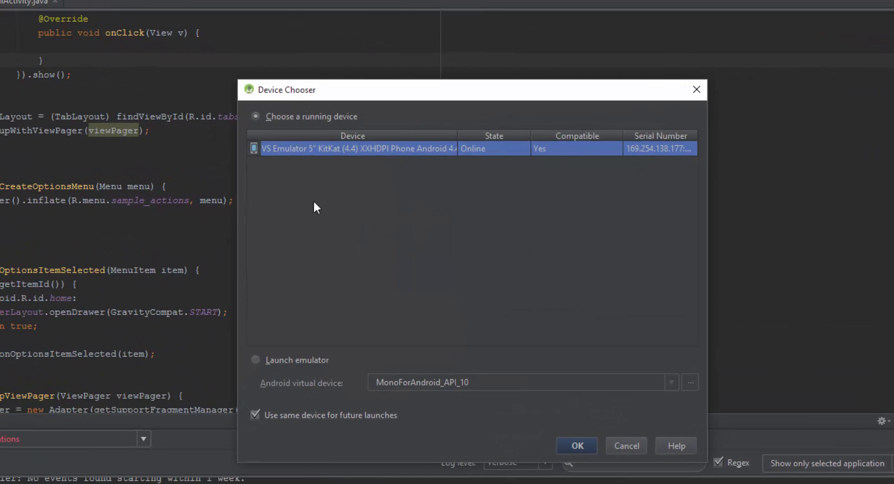
pyautogui.click(406, 150)
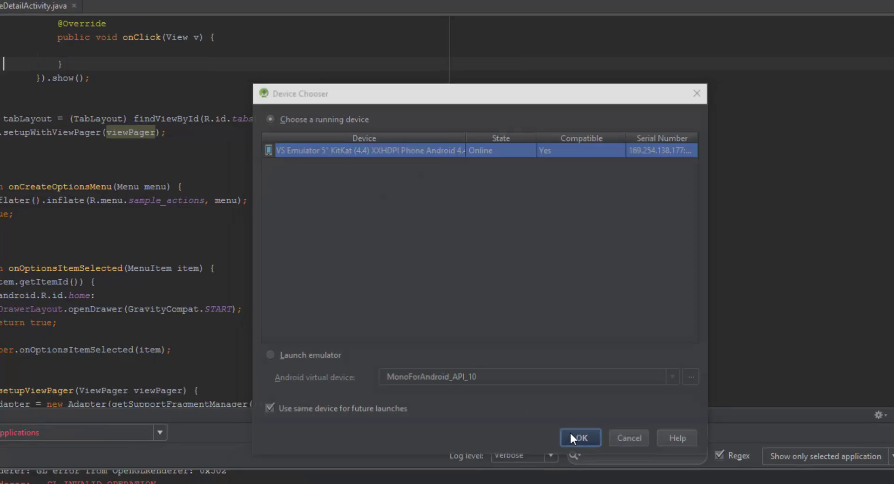
pyautogui.click(571, 444)
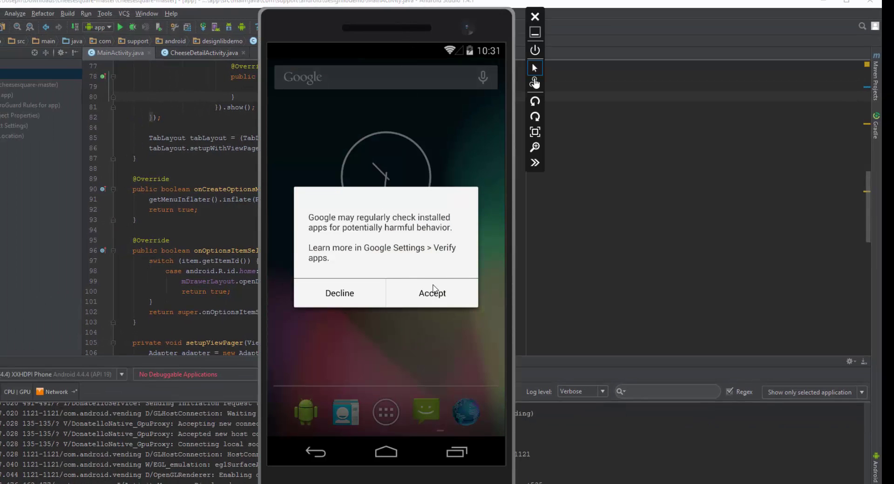
pyautogui.click(427, 298)
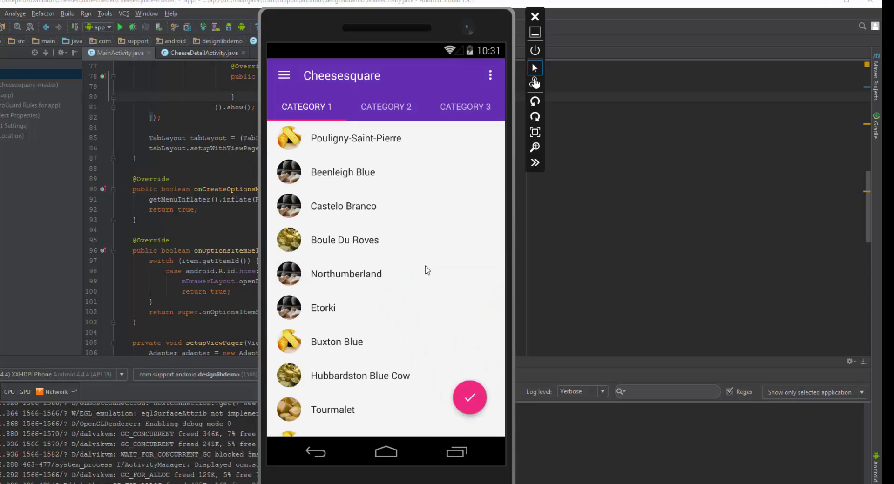
# Open the Northumberland entry in the Cheesesquare app, return to the list, and swipe through the categories and back to Category 1.
pyautogui.click(426, 268)
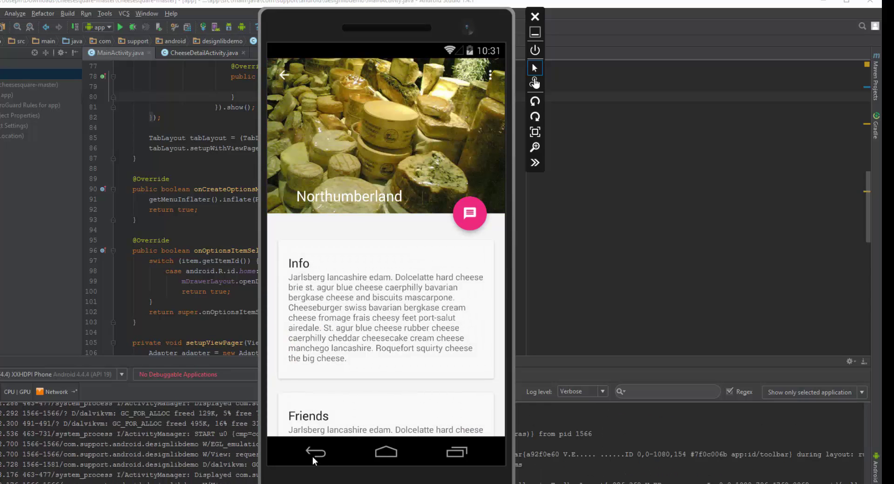
pyautogui.click(313, 453)
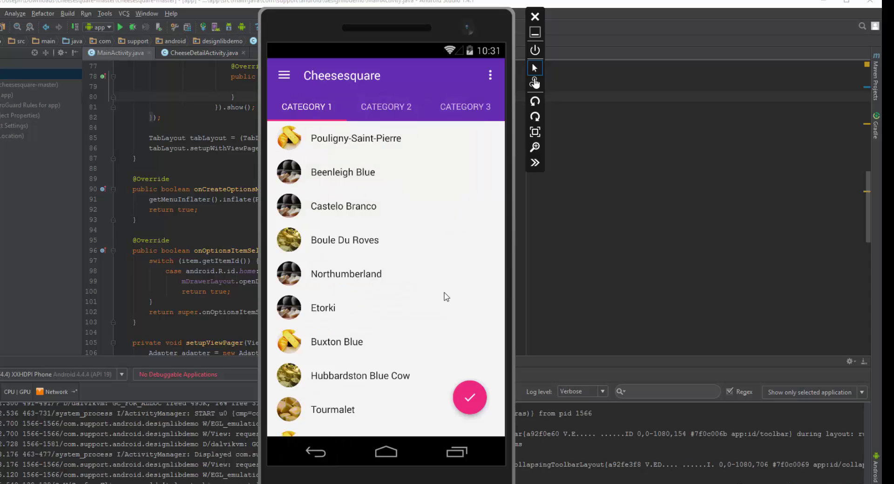
pyautogui.moveTo(469, 299); pyautogui.dragTo(289, 298)
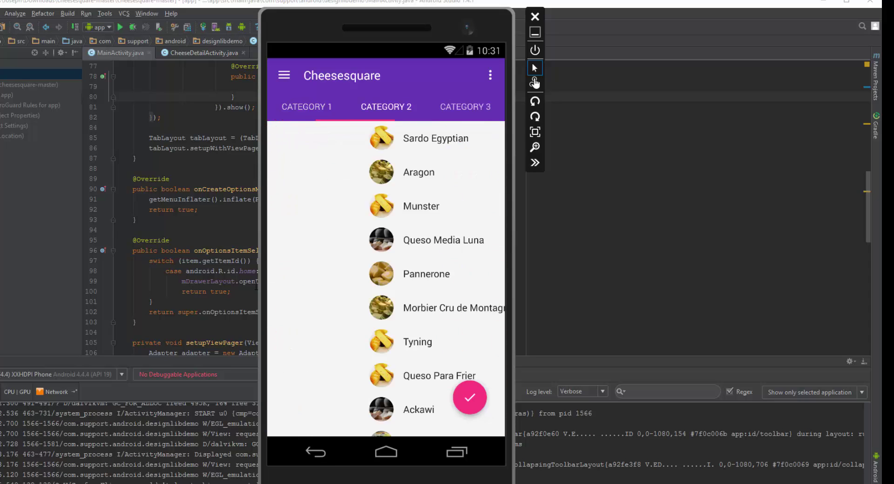
pyautogui.moveTo(456, 280); pyautogui.dragTo(179, 280)
pyautogui.moveTo(350, 269); pyautogui.dragTo(502, 223)
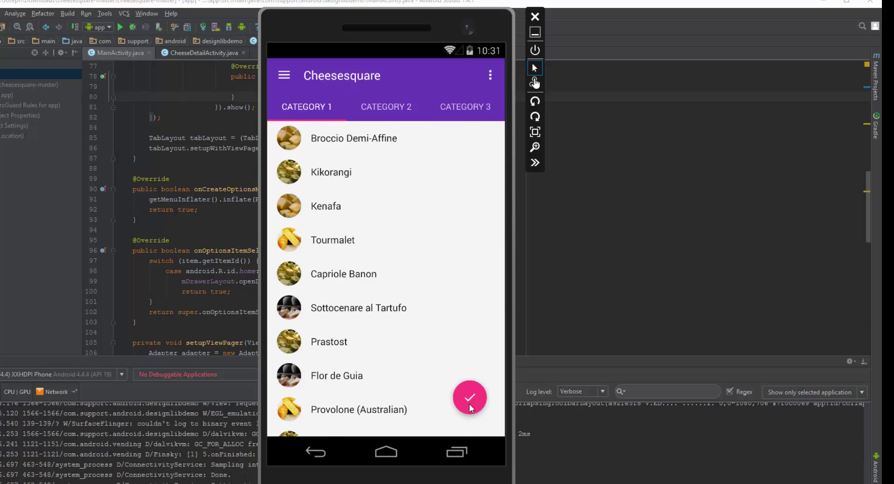
# Trigger the Cheesesquare app's snackbar with the floating check mark, and open and dismiss its overflow menu.
pyautogui.click(470, 397)
pyautogui.click(490, 75)
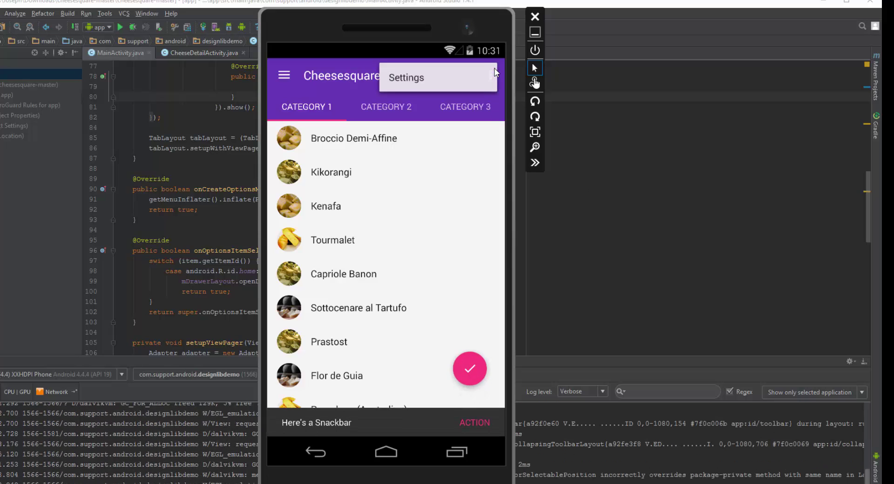
pyautogui.click(392, 149)
# Open the Broccio Demi-Affine detail page, look through it, and return to the cheese list.
pyautogui.click(393, 145)
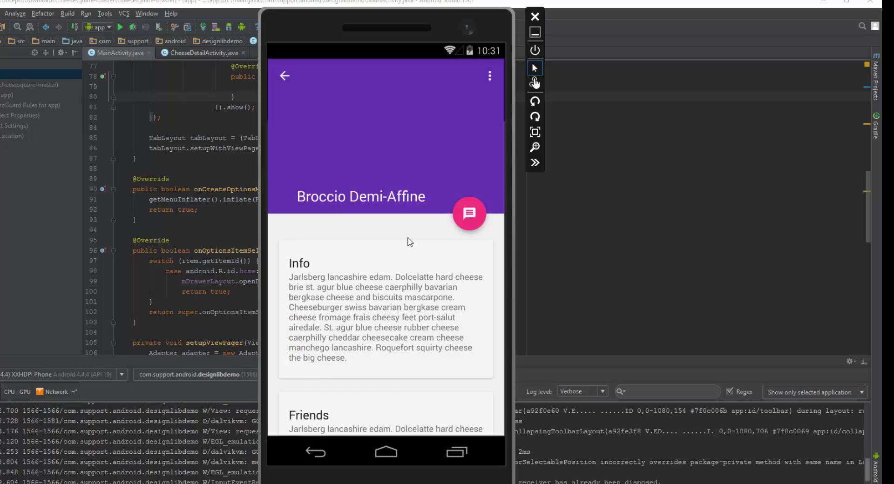
pyautogui.scroll(-5, 393, 125)
pyautogui.scroll(5, 393, 125)
pyautogui.click(285, 75)
pyautogui.click(284, 76)
pyautogui.click(332, 239)
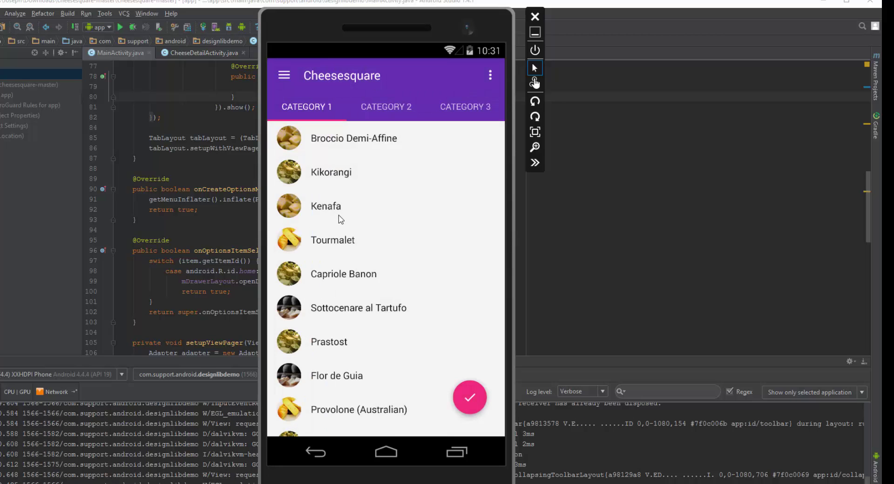